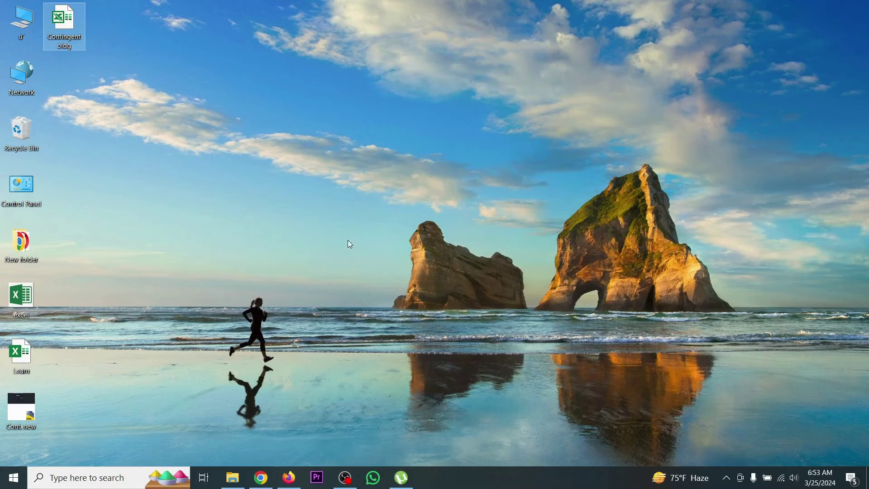
- Create a Microsoft Excel worksheet on the desktop, name it New, and open it
right_click(320, 258)
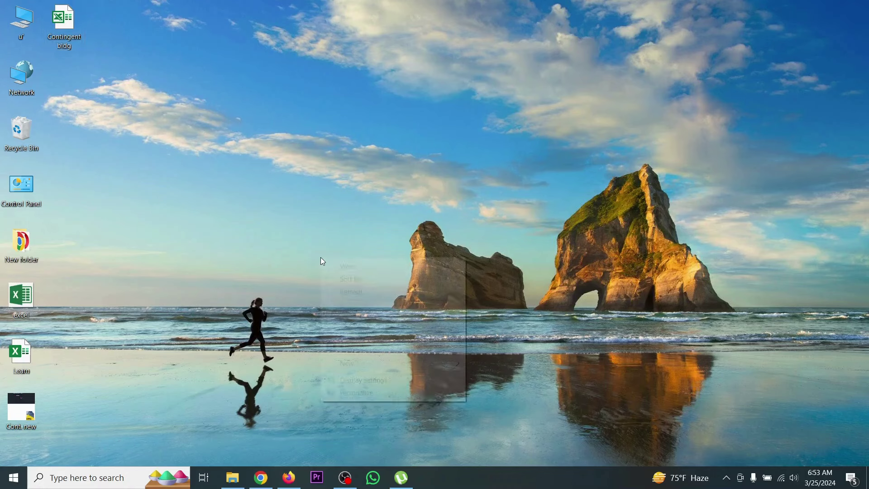
mouse_move(380, 365)
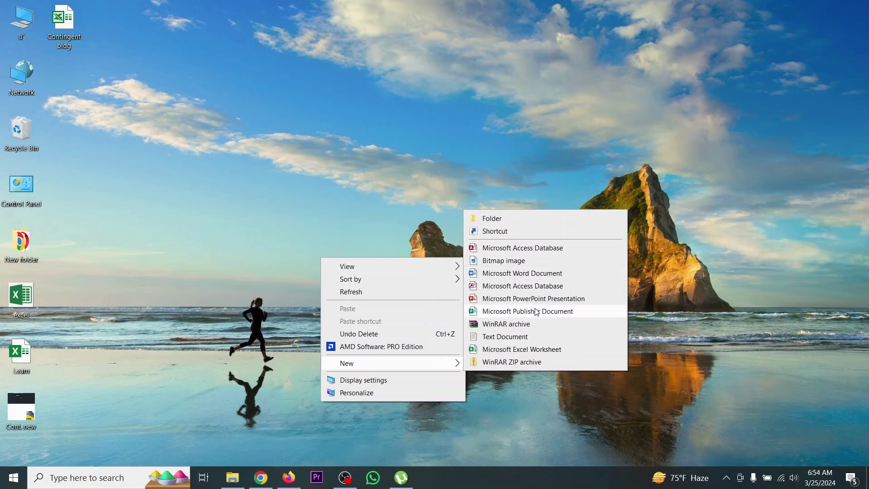
click(521, 349)
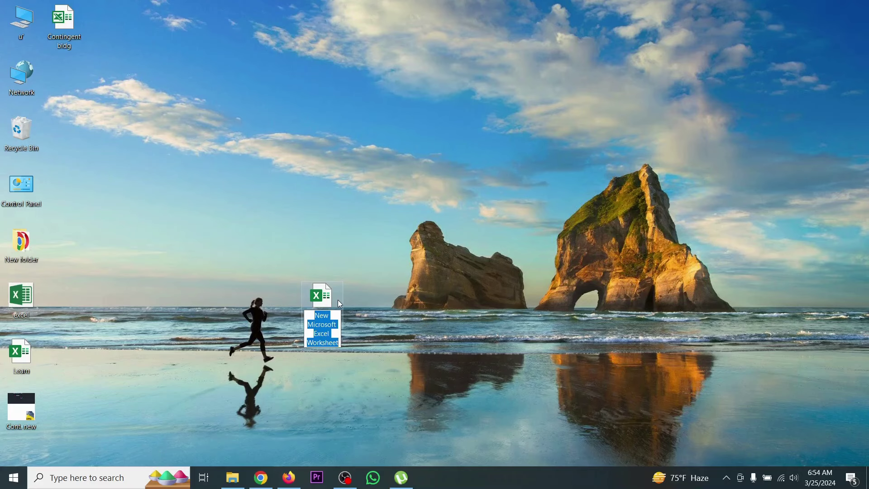
text(New)
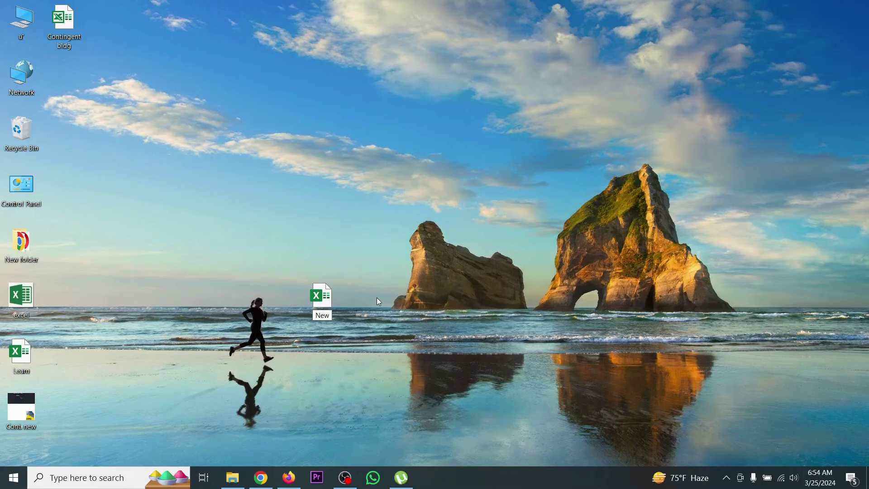
key(Return)
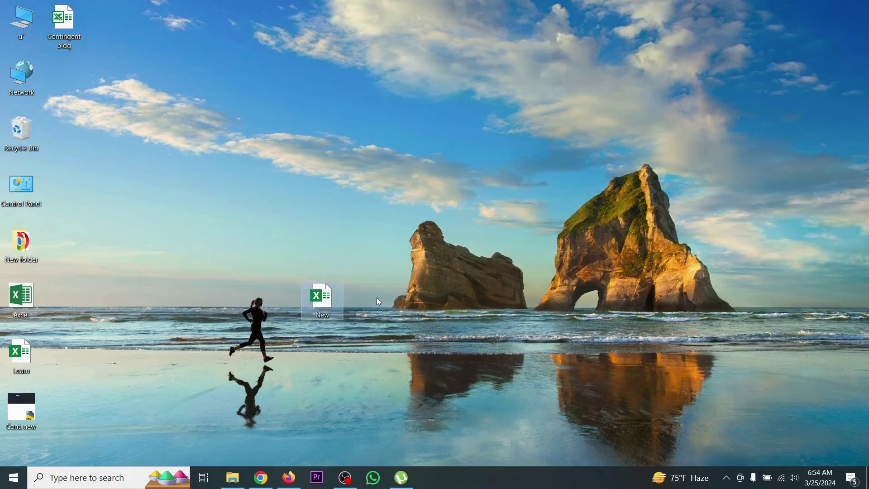
double_click(320, 295)
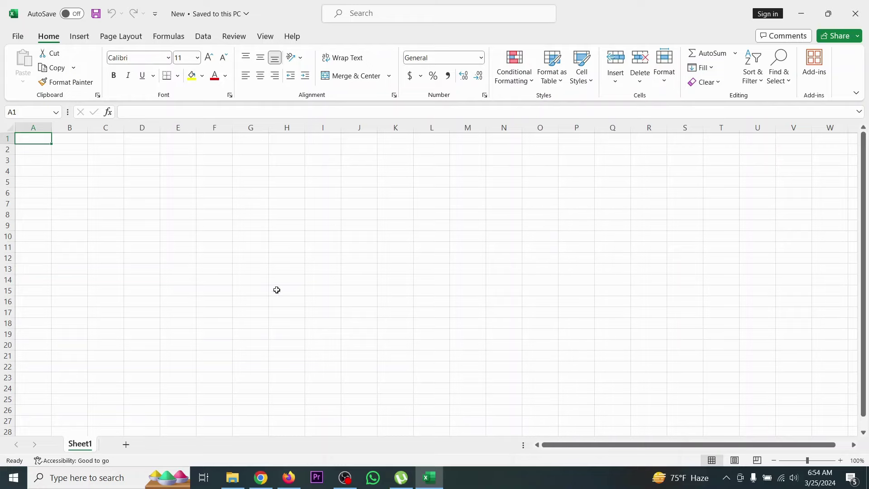
scroll(355, 269, down, 3)
scroll(355, 272, up, 3)
scroll(357, 262, down, 4)
scroll(355, 262, up, 4)
click(59, 161)
click(107, 176)
click(154, 179)
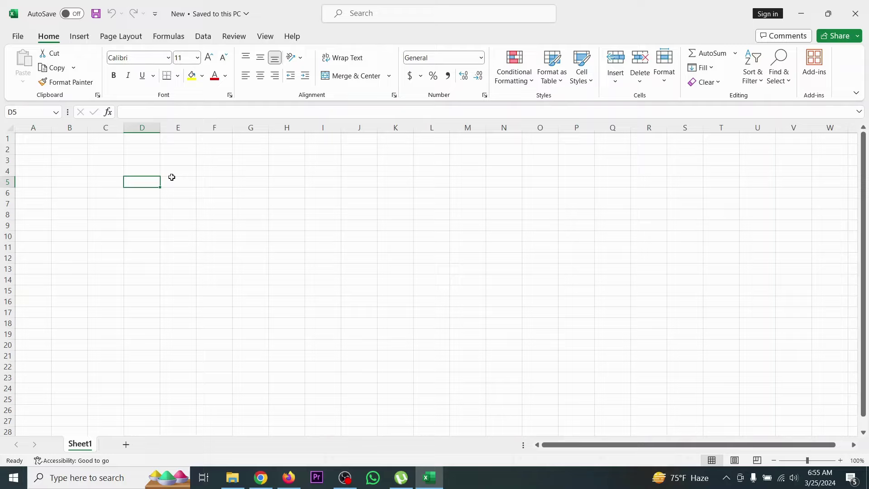
click(200, 180)
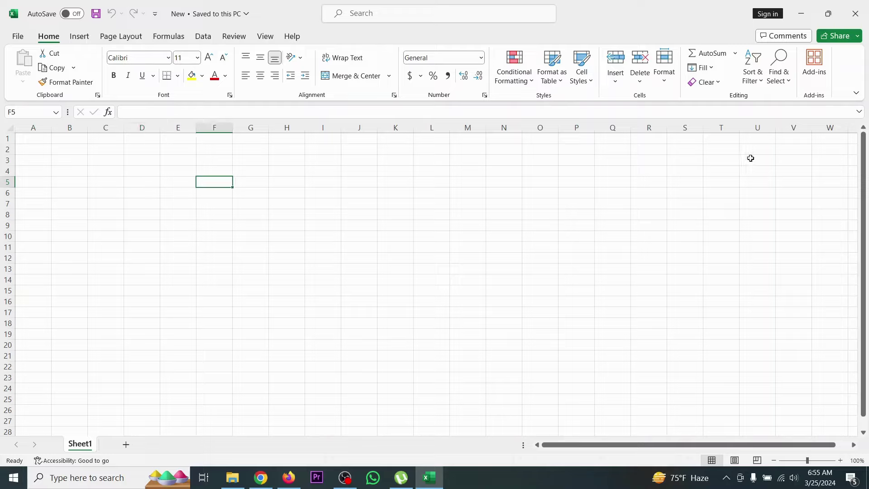
click(33, 152)
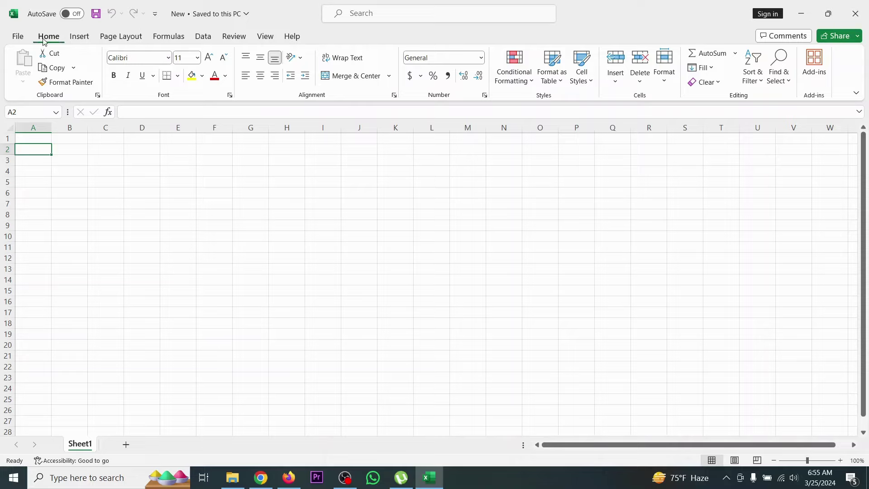
- Examine the options for creating workbooks and opening files from This PC, and return to the sheet
click(18, 38)
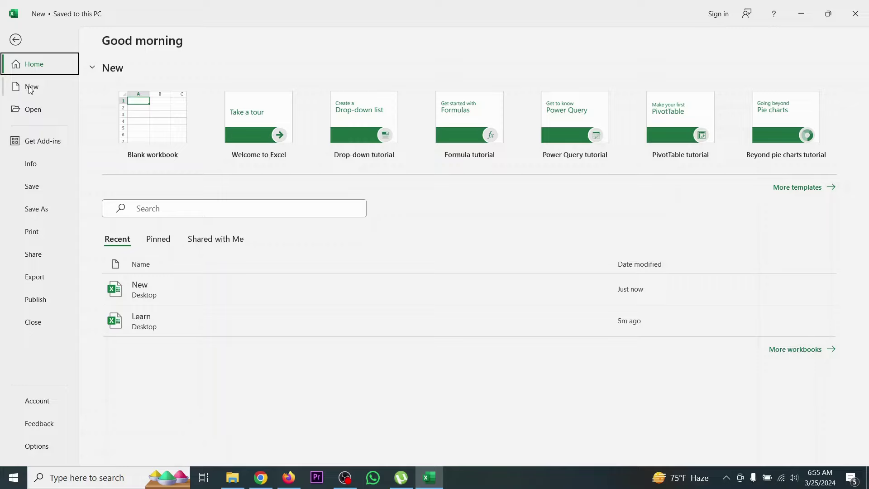
click(30, 90)
click(35, 114)
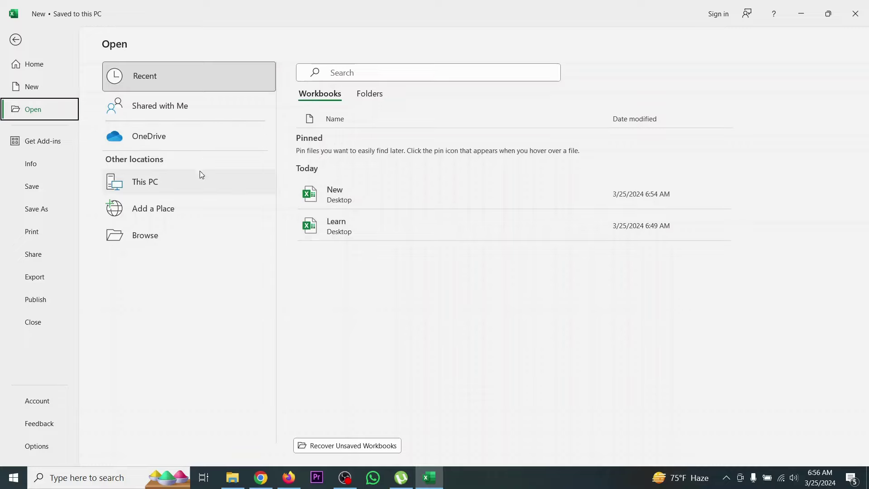
click(155, 189)
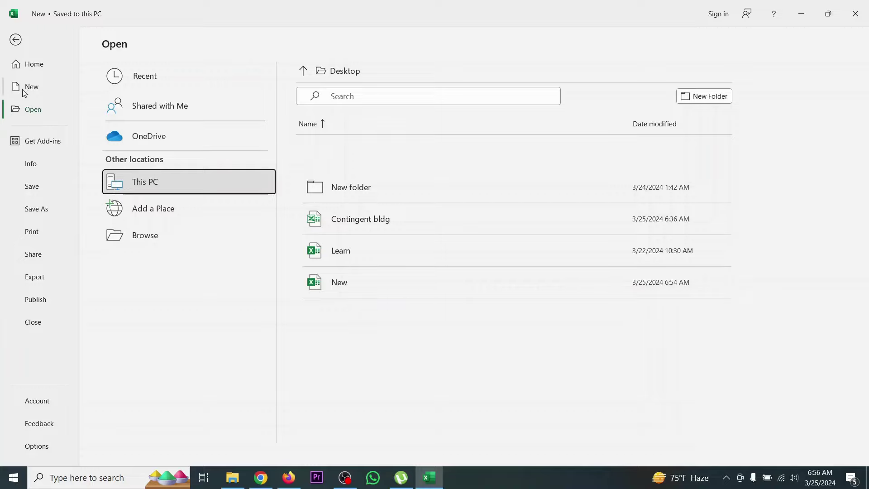
click(33, 66)
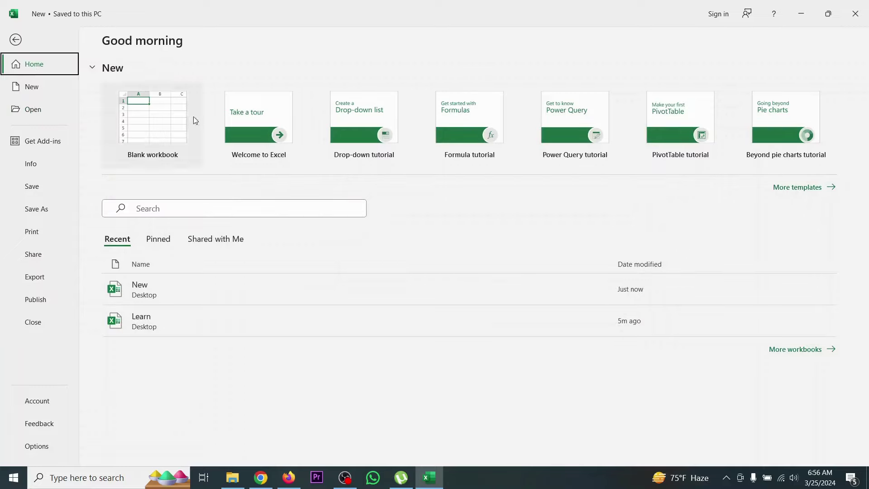
click(15, 40)
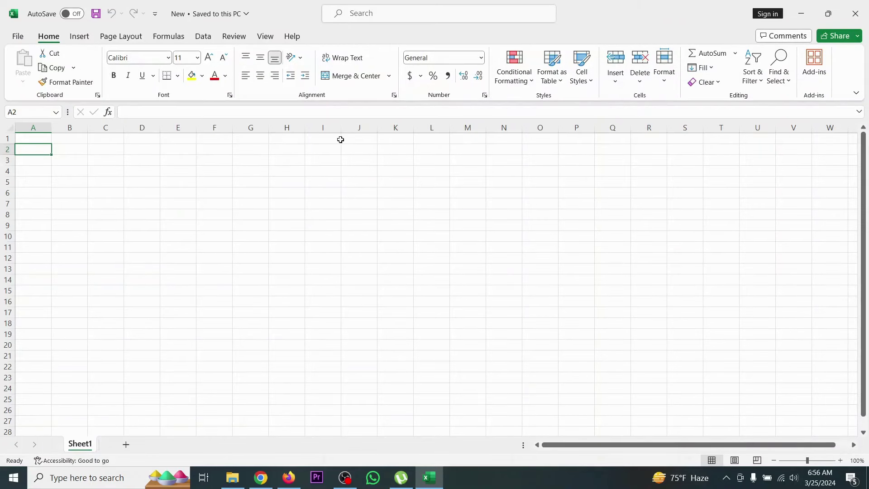
- Review the workbook's info, save-as locations, print settings including paper size, and export options, and return to the sheet
click(18, 37)
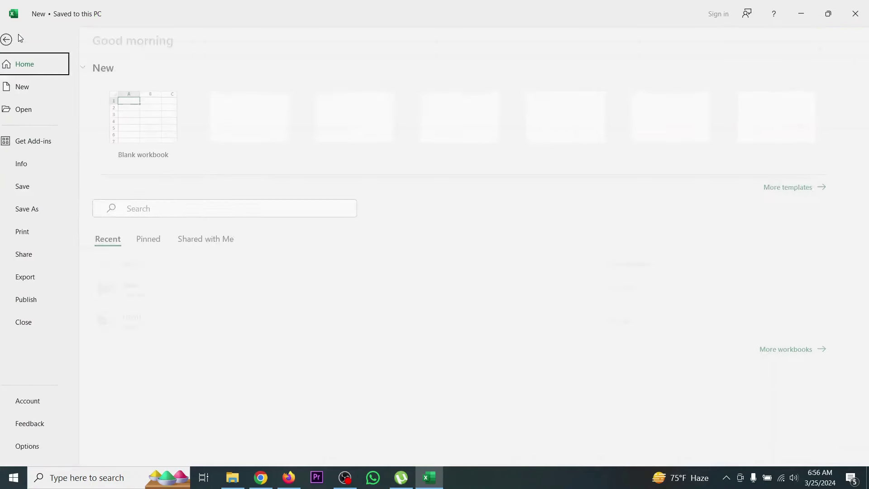
click(31, 167)
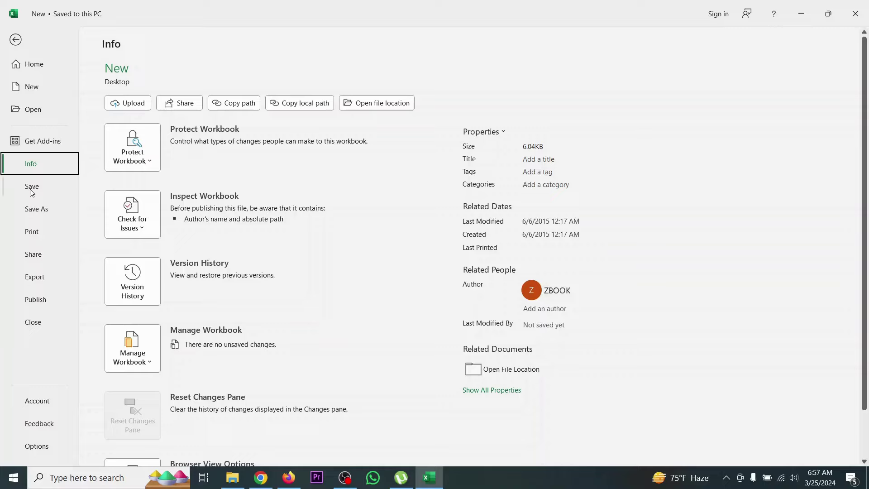
click(43, 211)
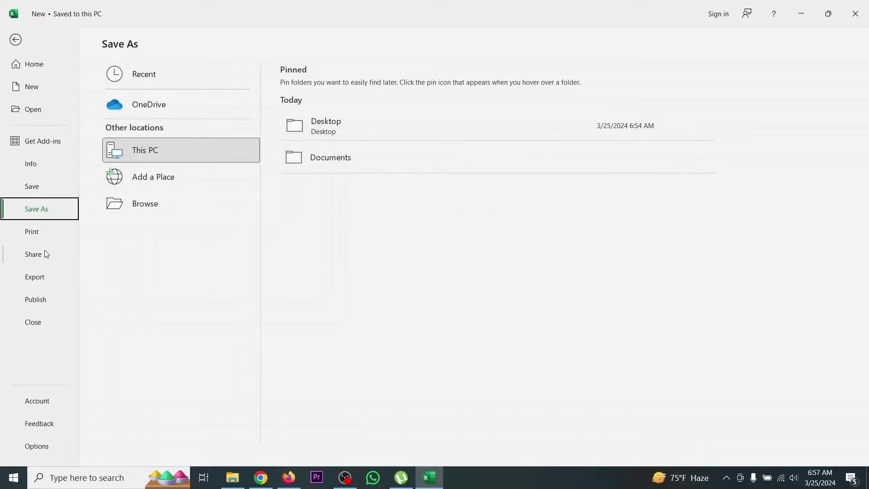
click(34, 234)
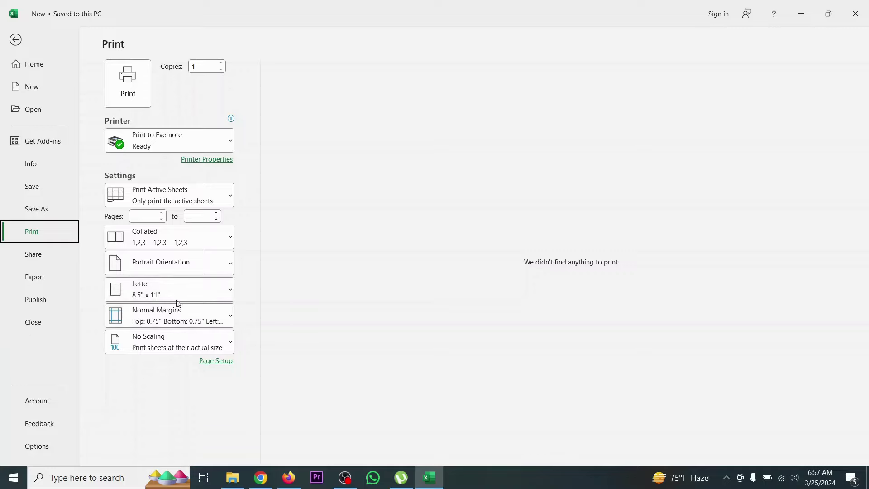
click(220, 292)
click(215, 287)
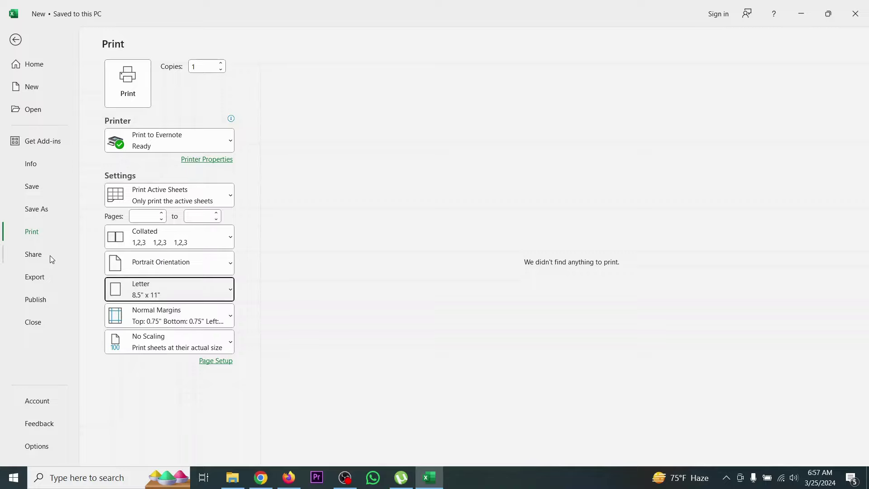
click(45, 279)
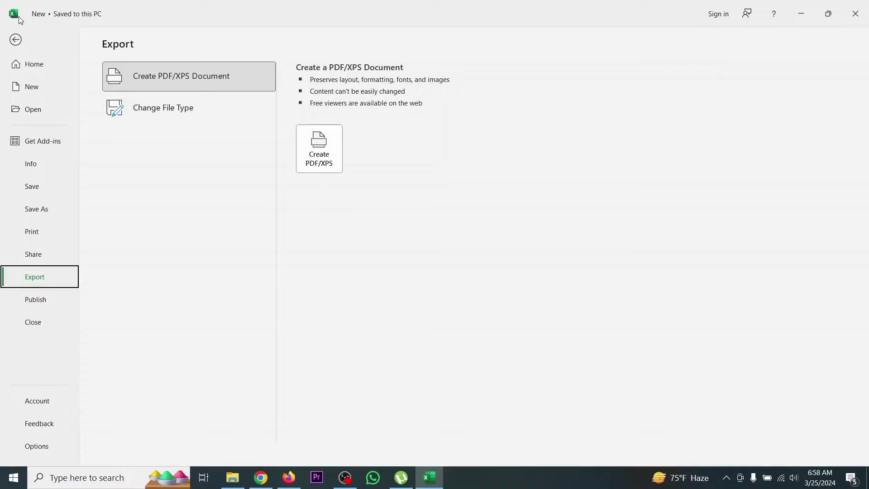
click(16, 40)
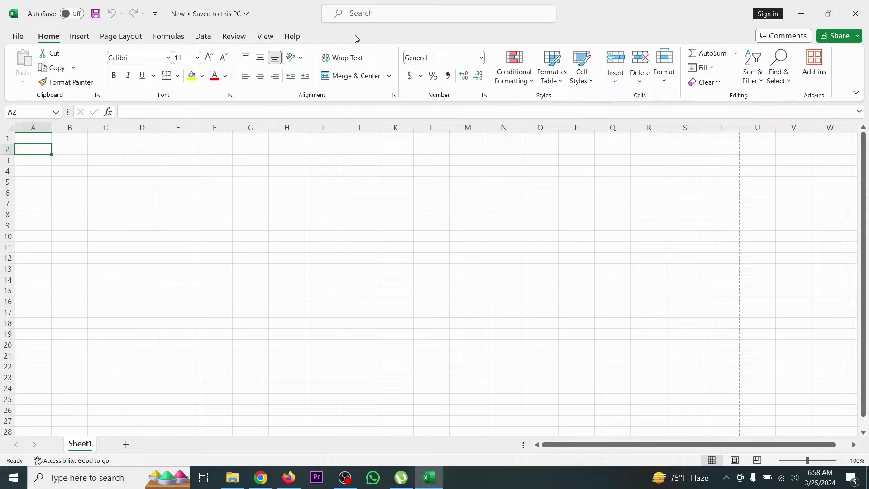
- Examine the ribbon's command sets from Insert through Help, plus the list of available fonts
click(79, 37)
click(113, 36)
click(169, 36)
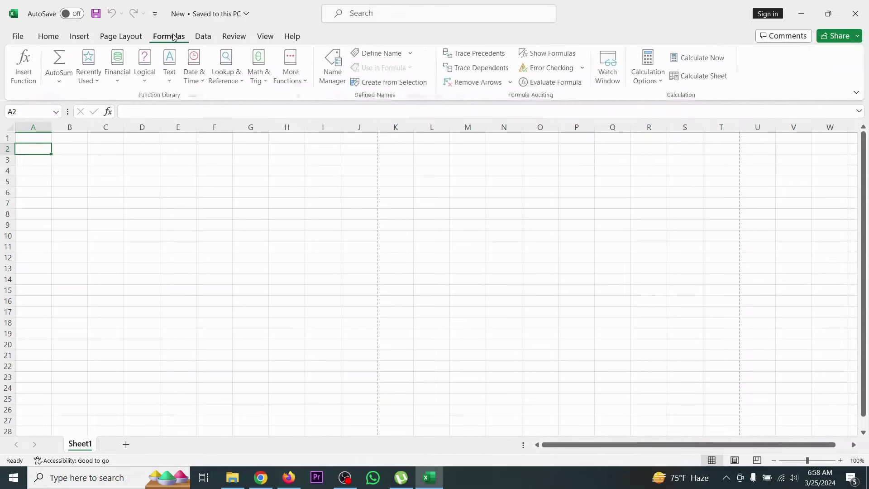
click(203, 37)
click(234, 36)
click(265, 37)
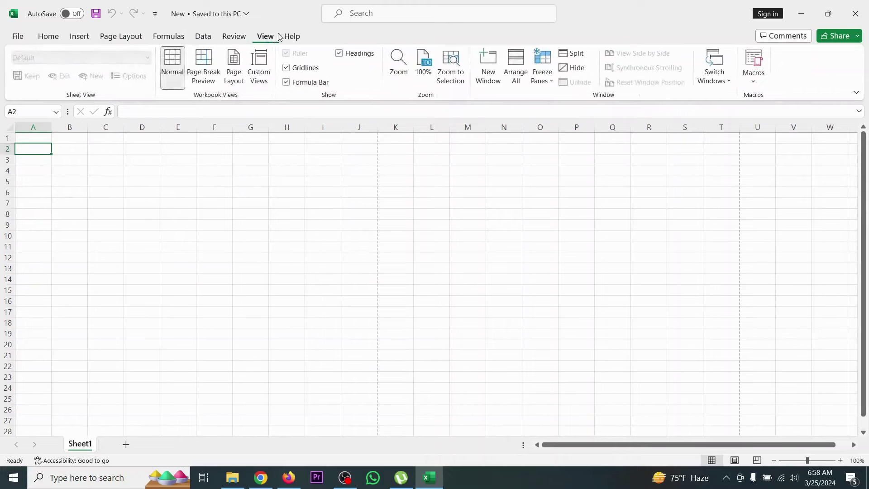
click(295, 36)
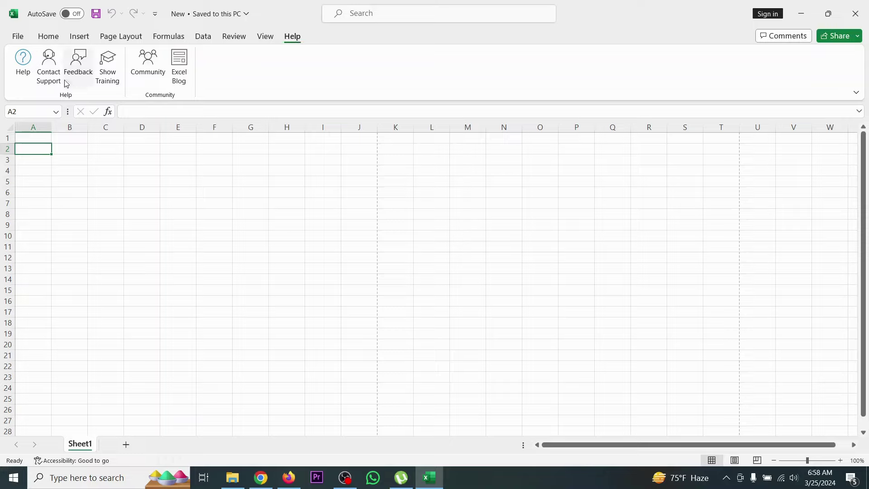
click(44, 38)
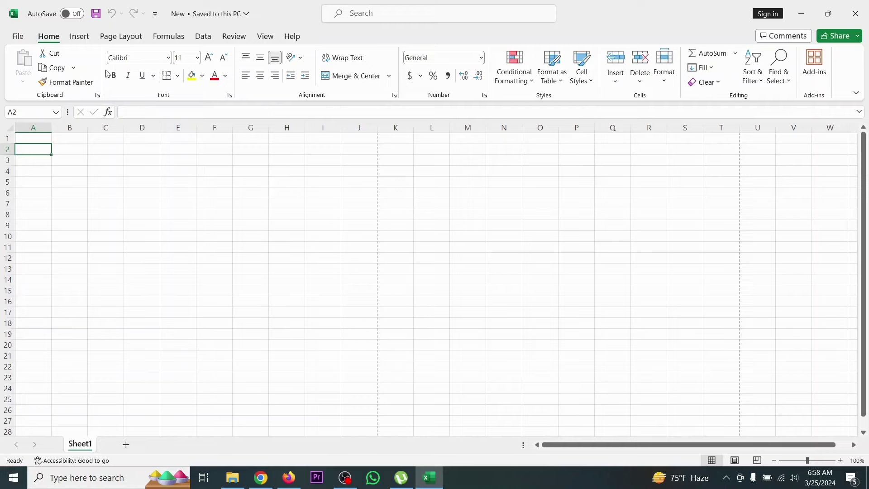
click(168, 60)
click(168, 59)
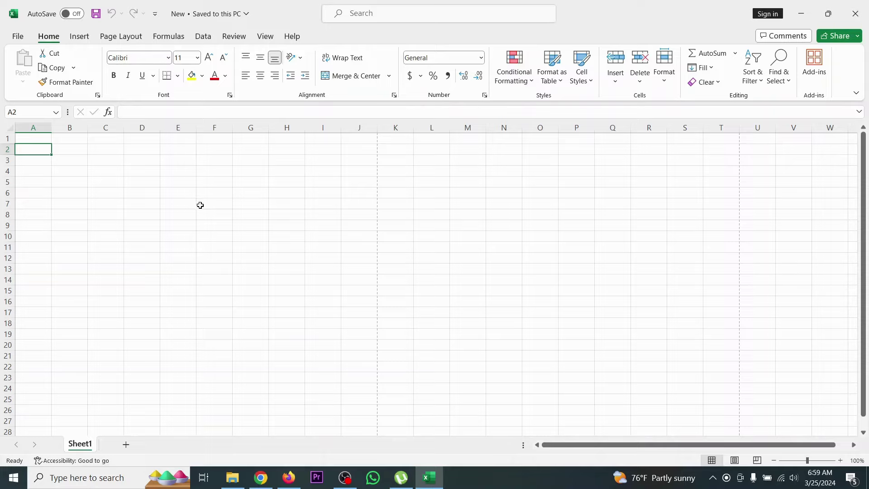
- Enter the value 3456 in cell E6
click(175, 191)
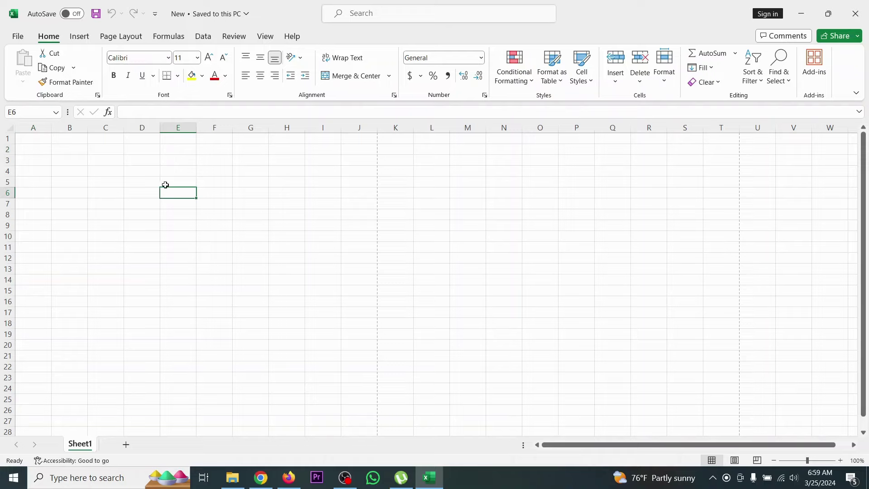
text(3456)
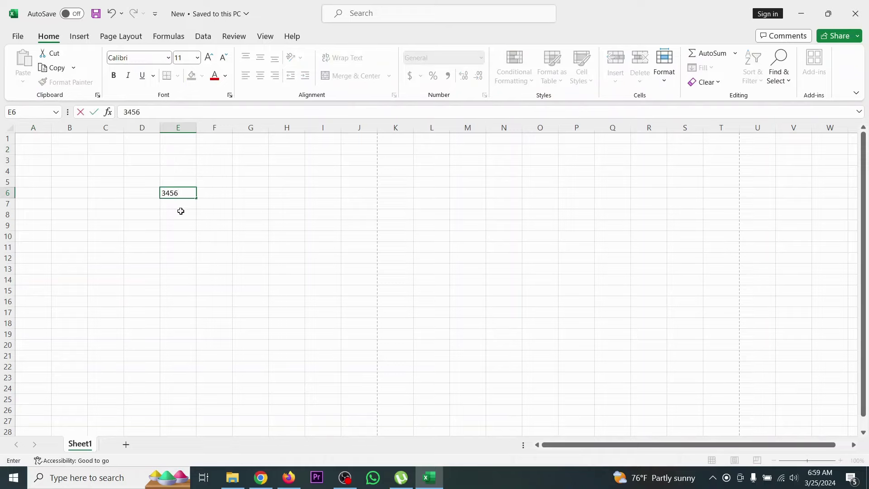
click(190, 212)
- Review the available number formats for cell E6 and apply the Number format
click(184, 196)
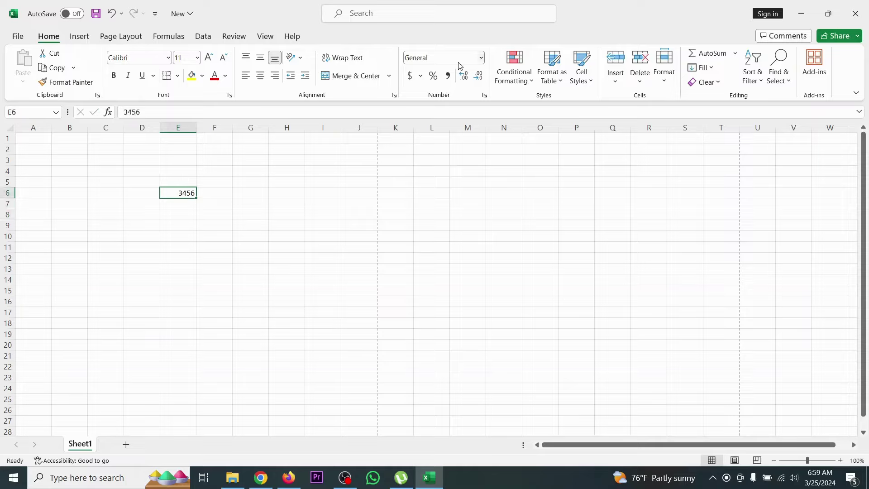
click(482, 61)
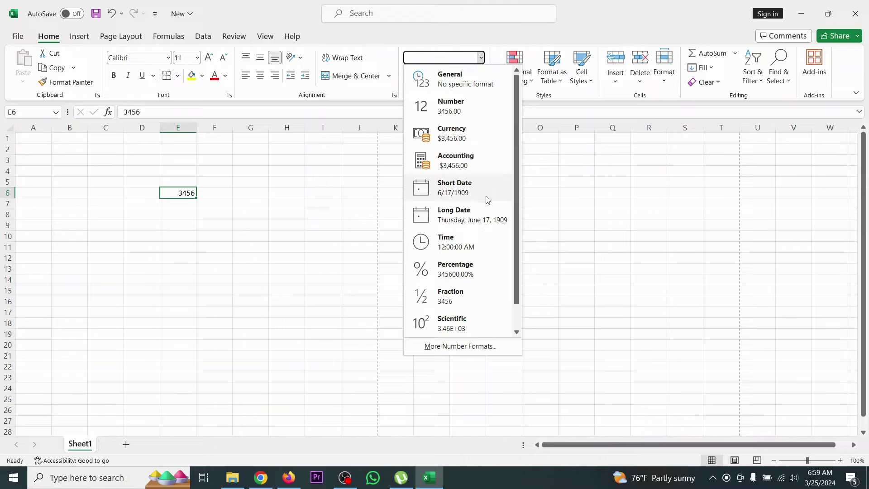
scroll(482, 280, down, 1)
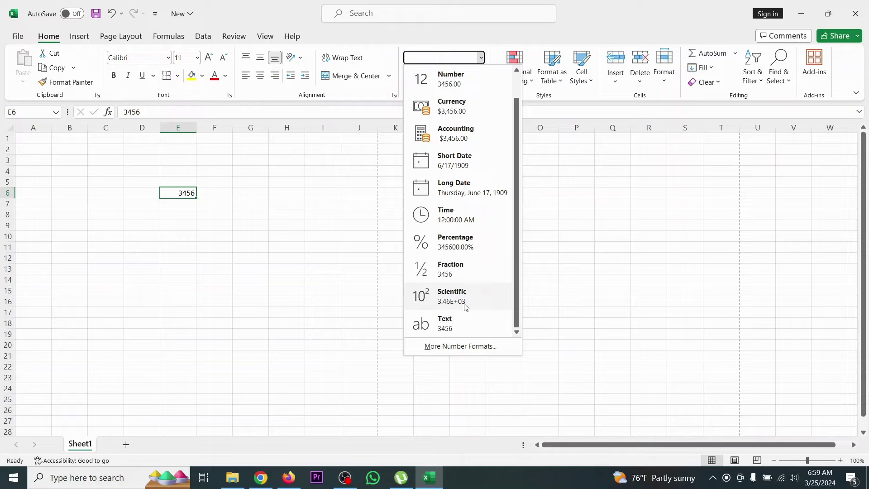
scroll(473, 283, up, 1)
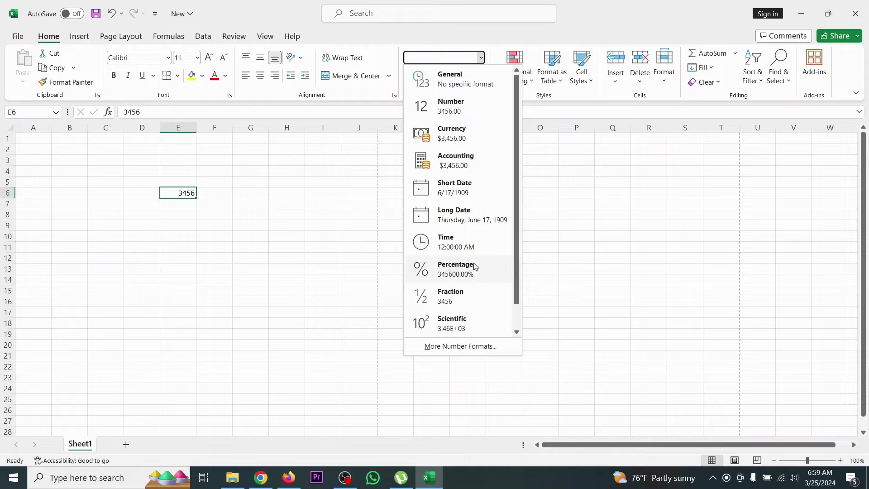
click(447, 107)
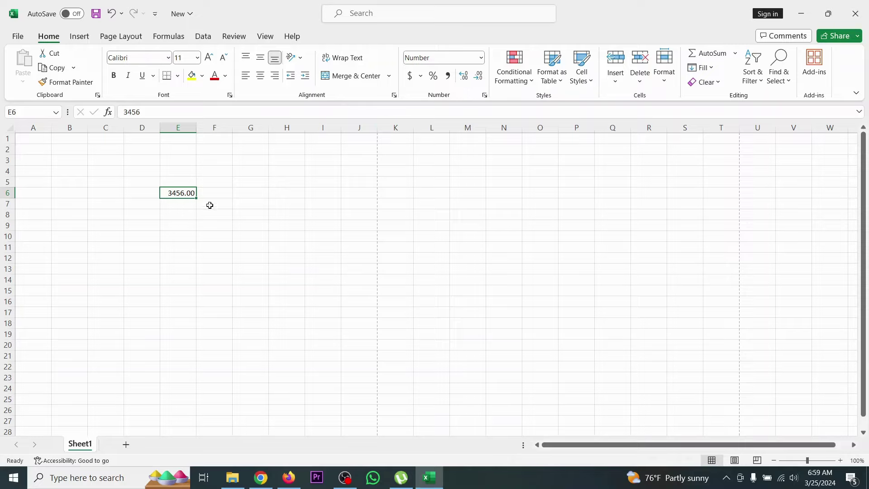
- Apply the Accounting format to cell E6
click(481, 59)
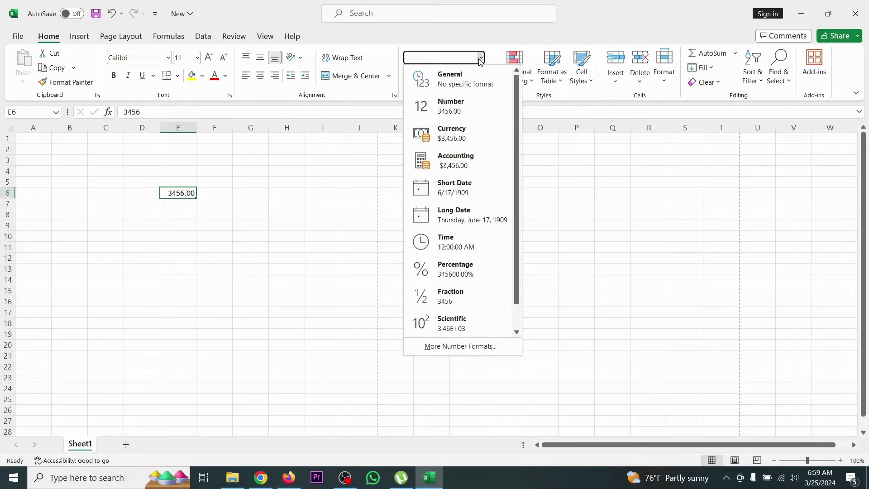
click(449, 163)
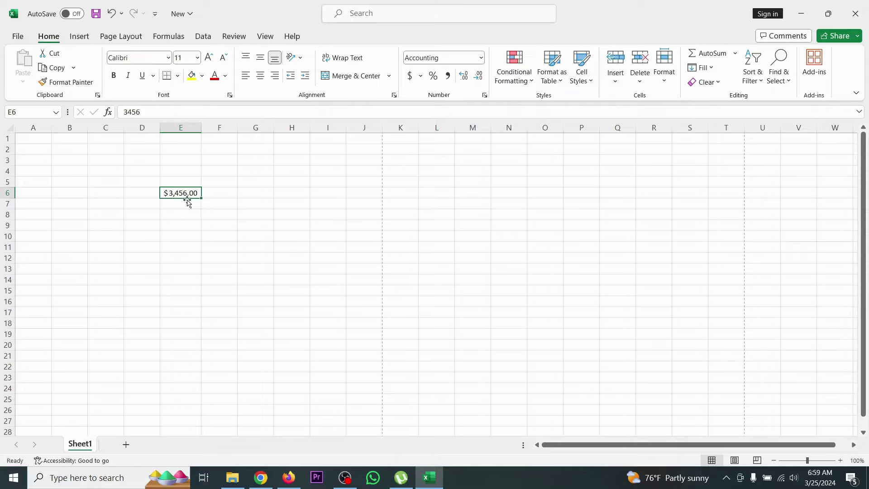
- Check the currency symbol choices for cell E6 and look over the Insert commands
click(421, 76)
click(421, 78)
click(85, 38)
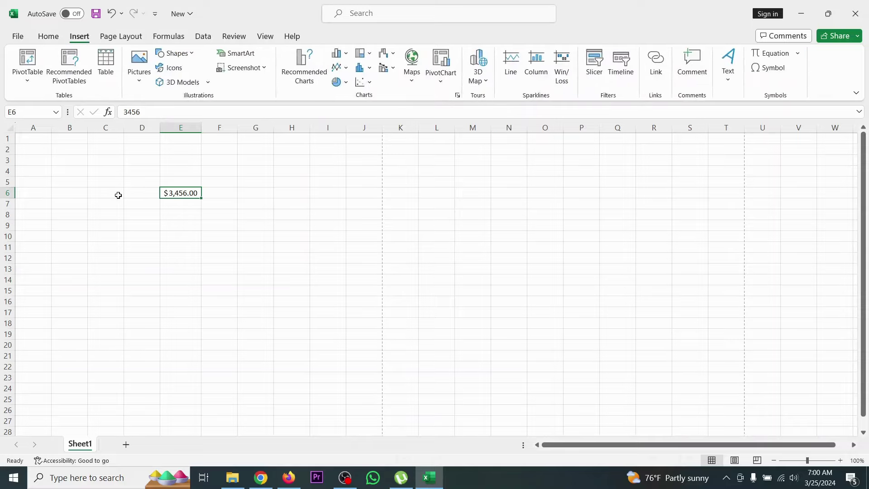
- Set the sheet's page orientation to Portrait
click(112, 39)
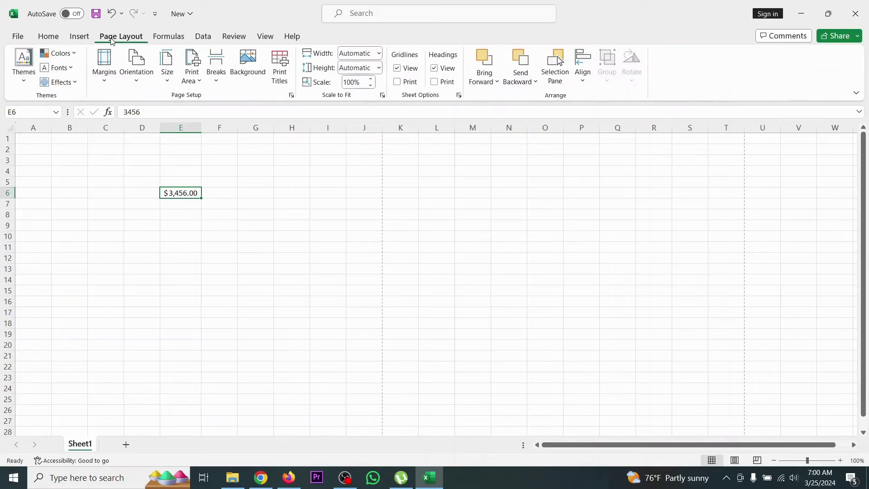
click(272, 203)
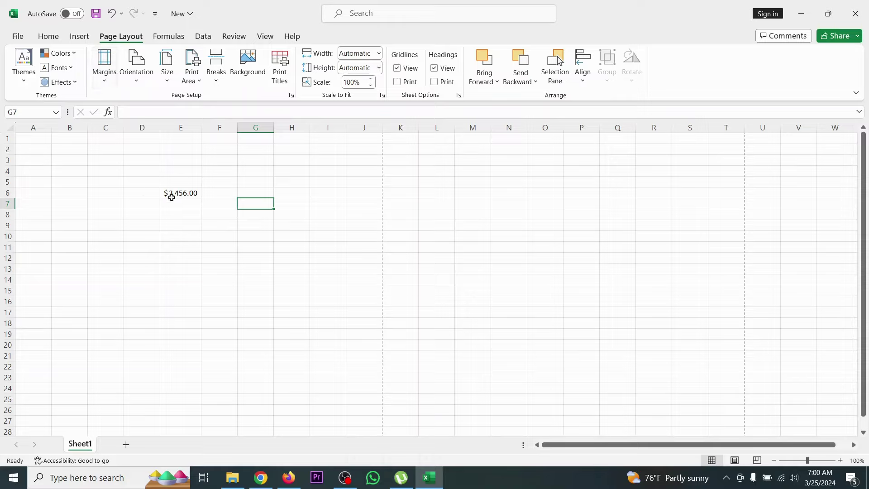
click(137, 84)
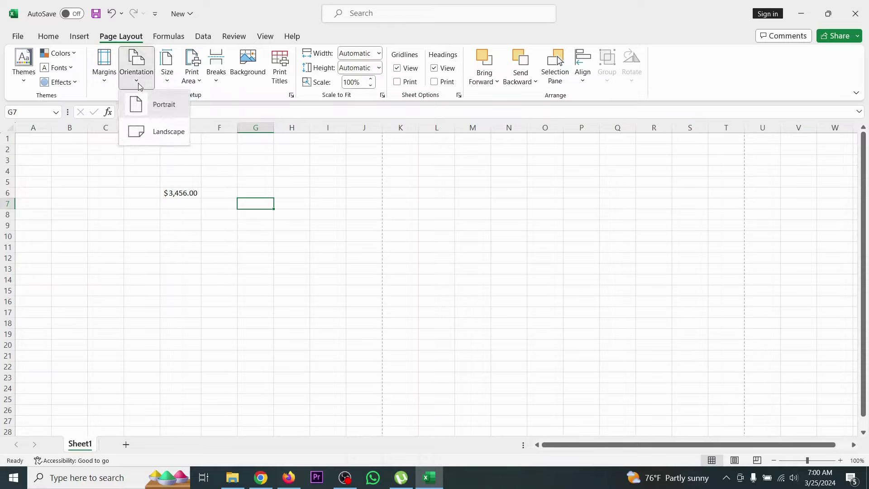
click(163, 106)
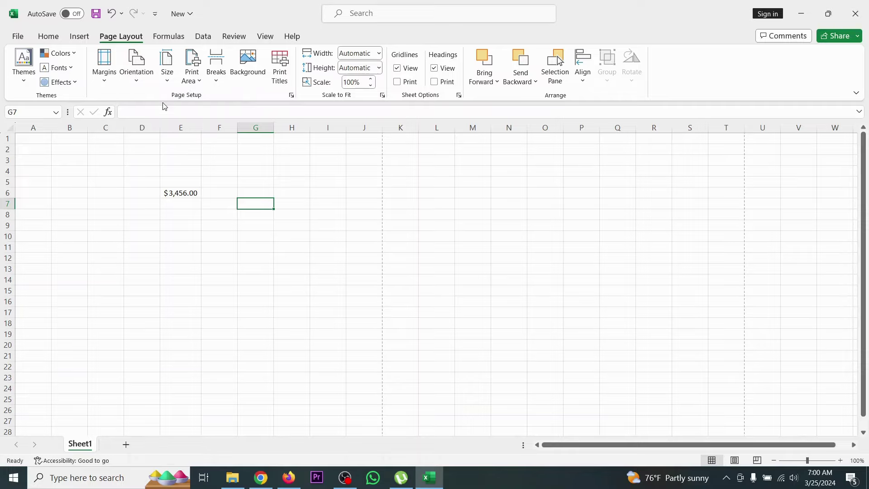
- Set the paper size to A4 and check the page-break lines down the sheet
click(167, 72)
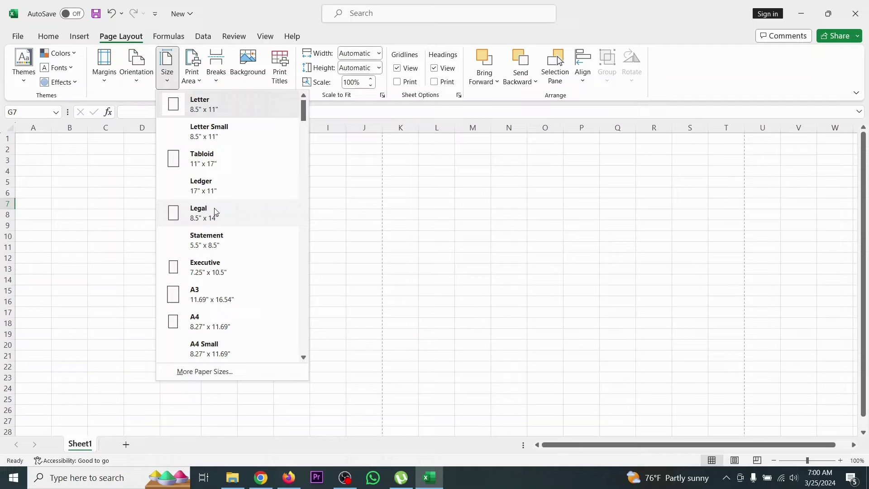
click(211, 325)
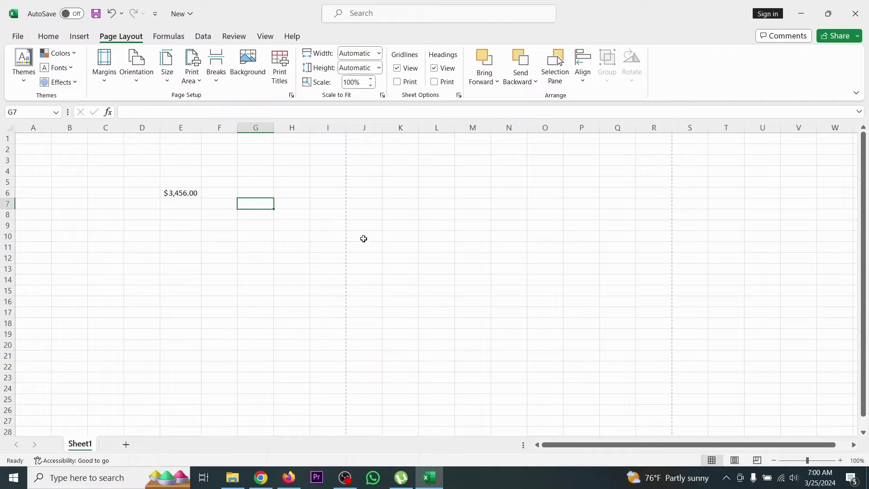
scroll(323, 390, down, 10)
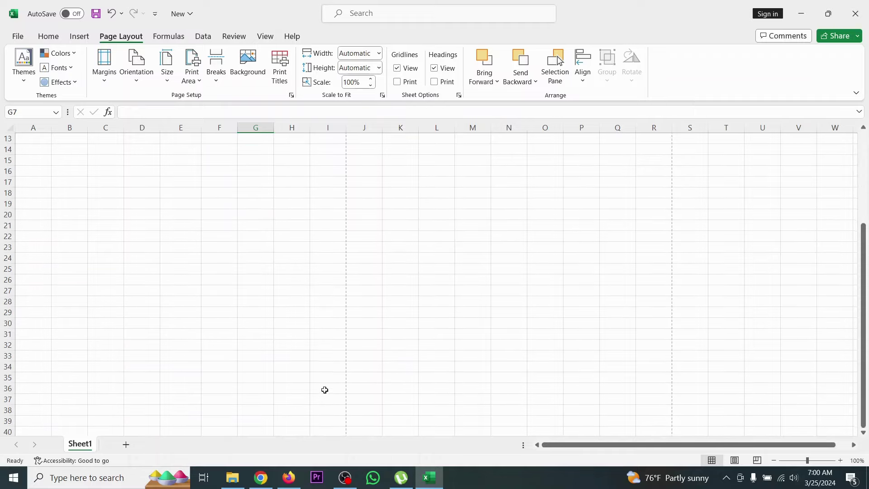
scroll(290, 285, up, 10)
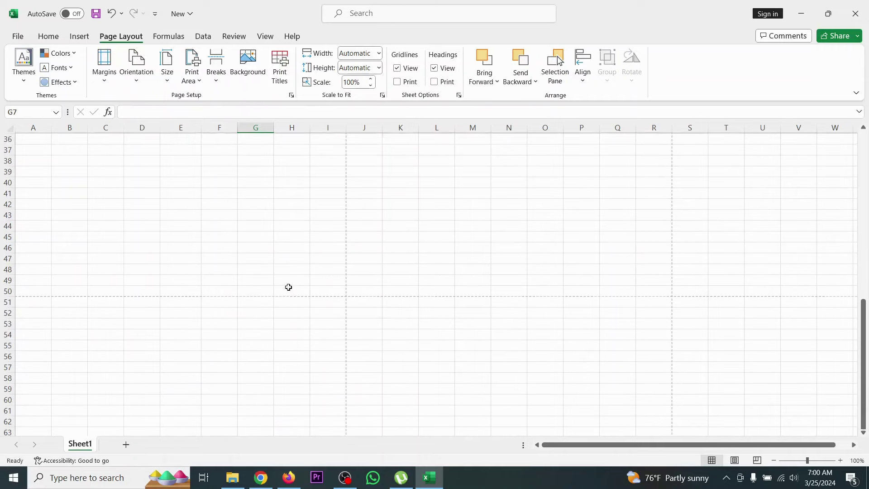
scroll(288, 287, up, 2)
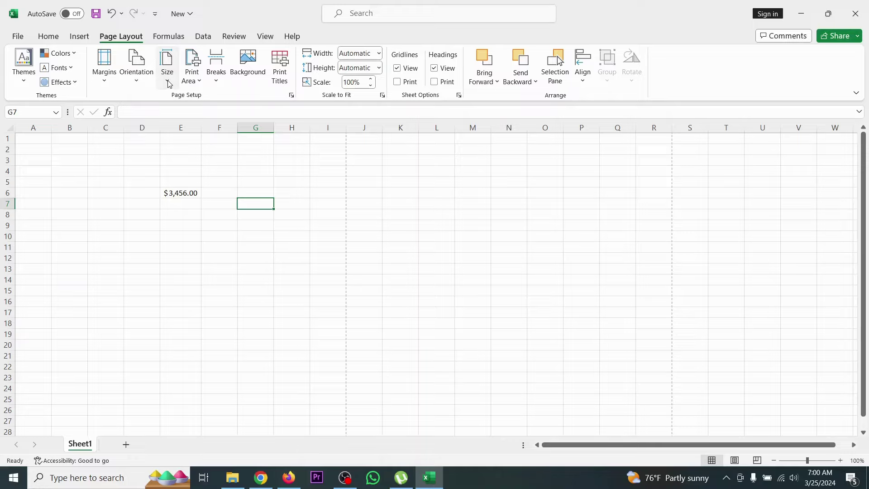
- Examine the print area options and the Formulas, Data, Review and View command sets, returning to the Home commands
click(199, 81)
click(199, 81)
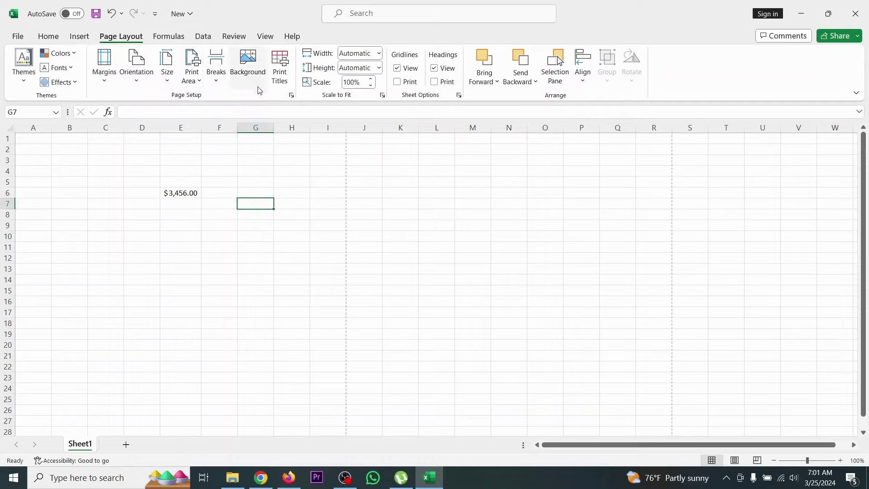
click(295, 245)
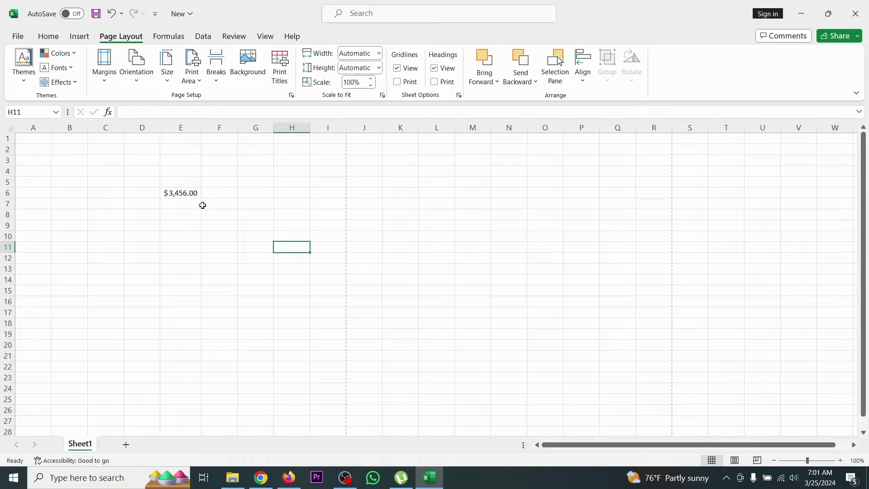
click(166, 37)
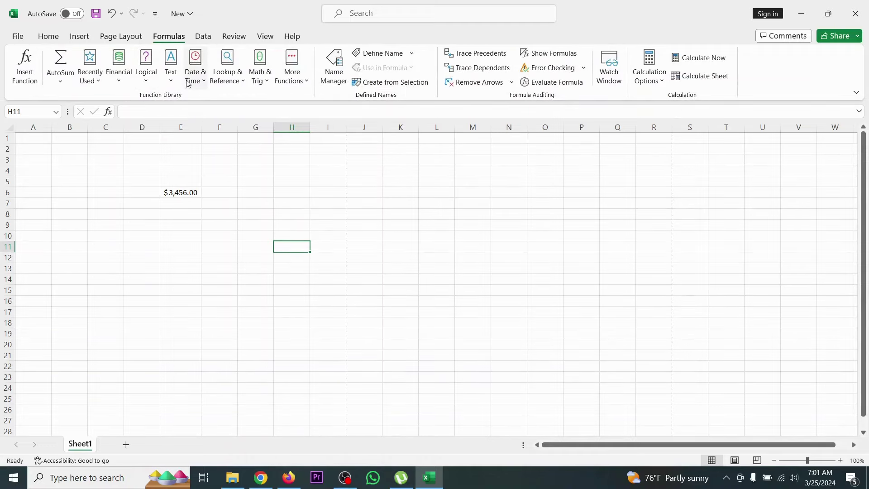
click(203, 40)
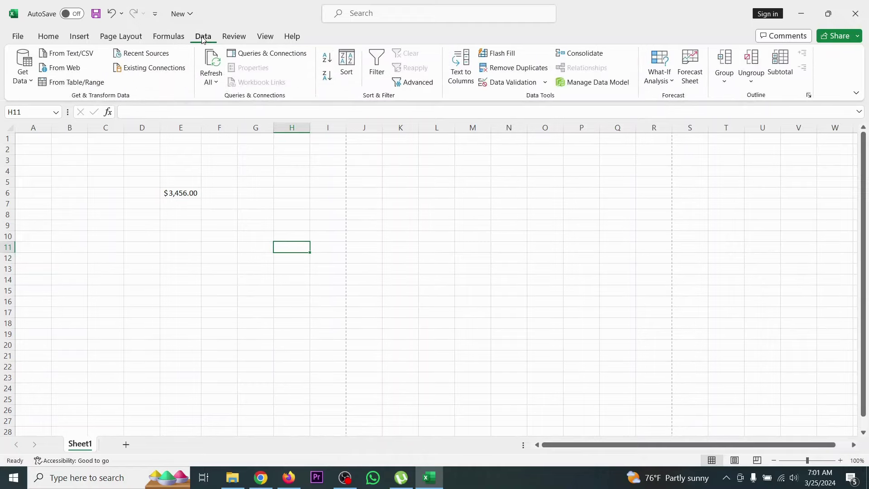
click(234, 38)
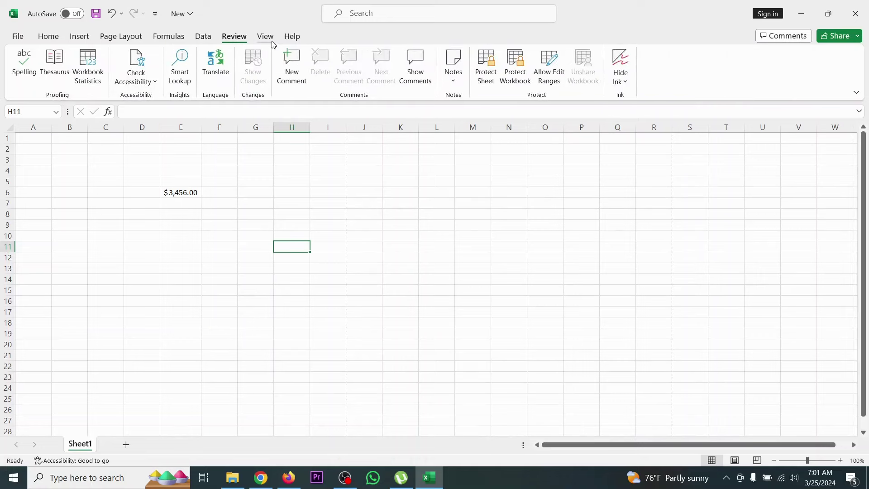
click(266, 38)
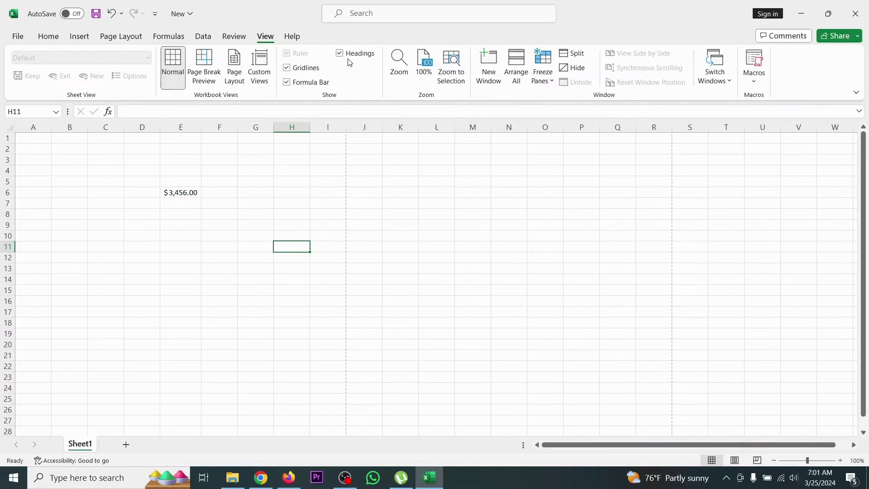
click(49, 38)
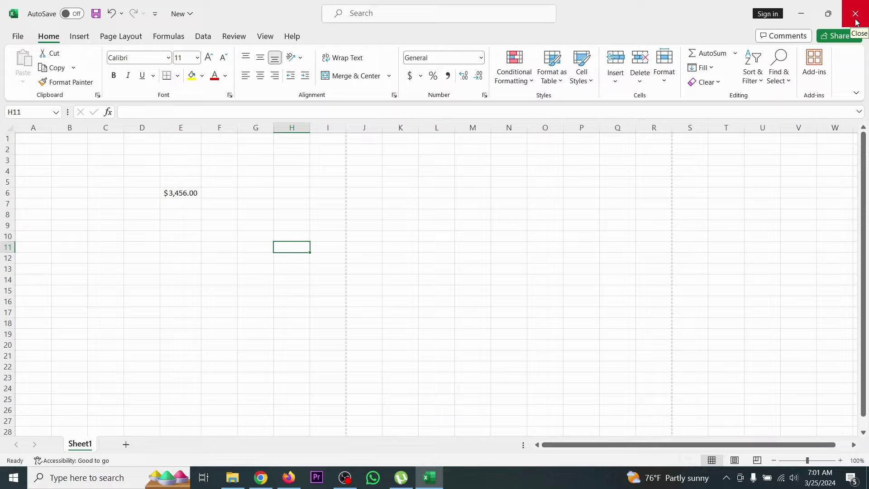
- Try out the workbook window's controls by narrowing it, maximizing it again, and minimizing and reopening it
click(827, 16)
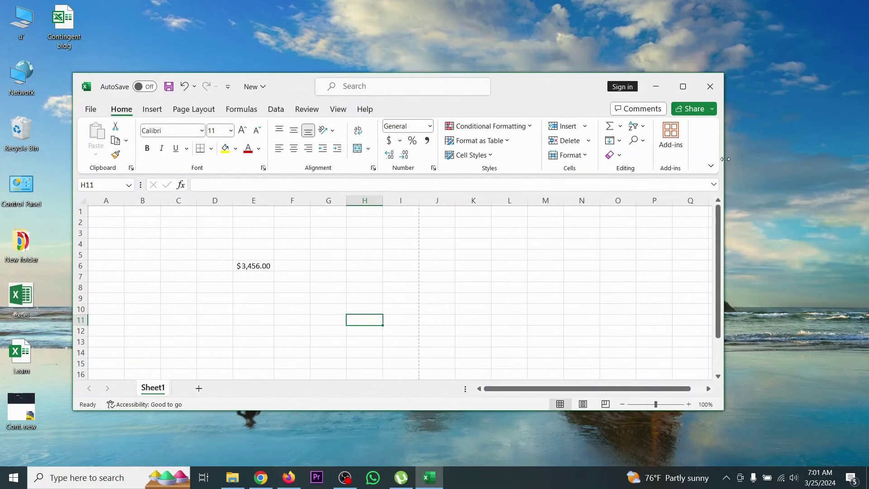
drag(725, 159, 673, 157)
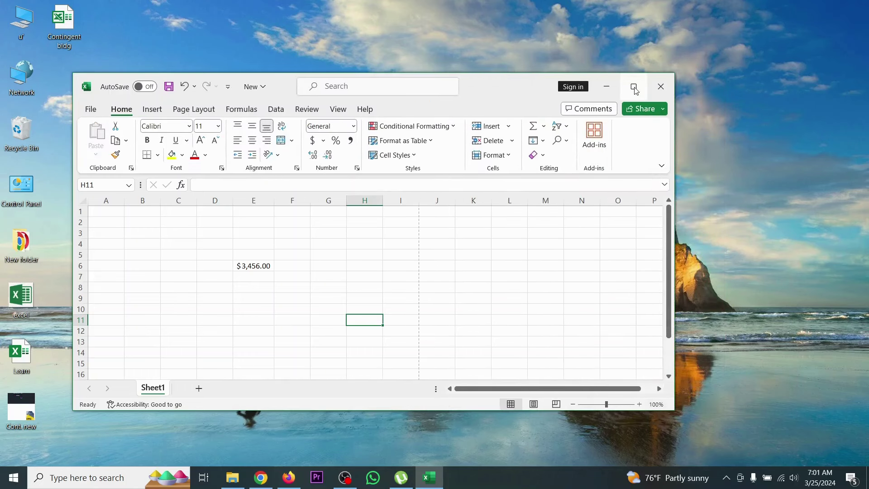
click(634, 87)
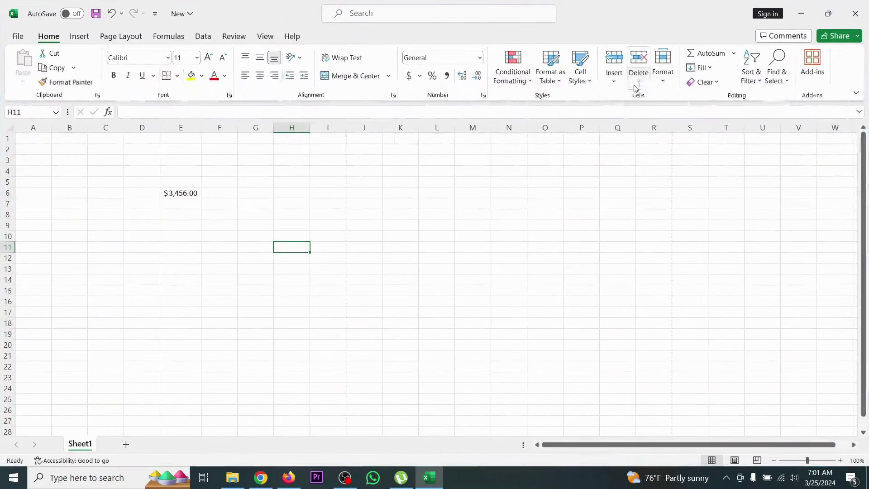
click(801, 15)
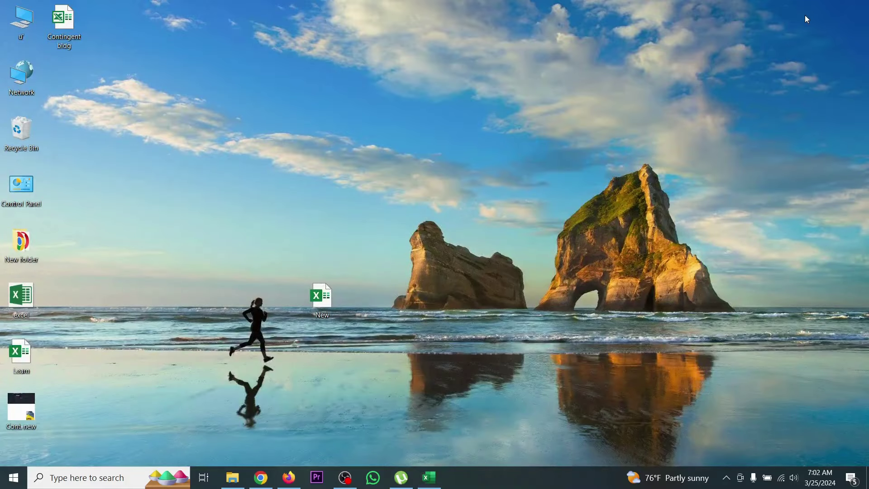
click(429, 478)
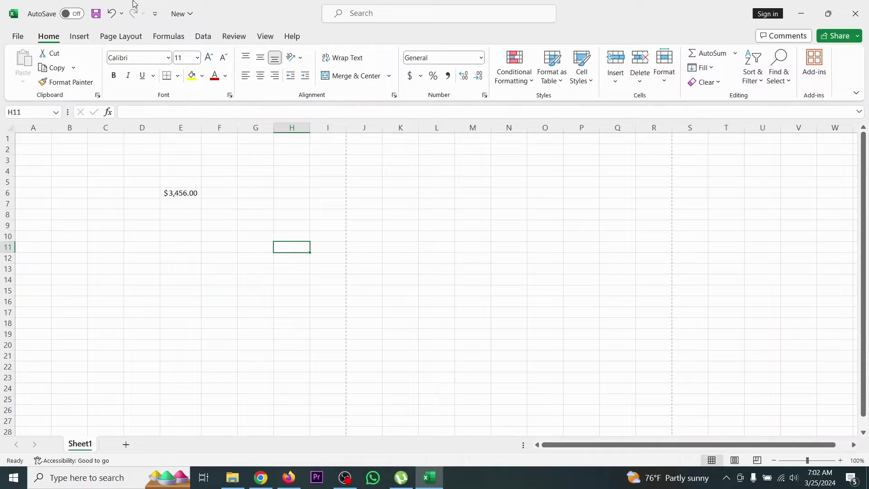
- Try to turn on AutoSave for the workbook and dismiss the sign-in dialog
click(72, 14)
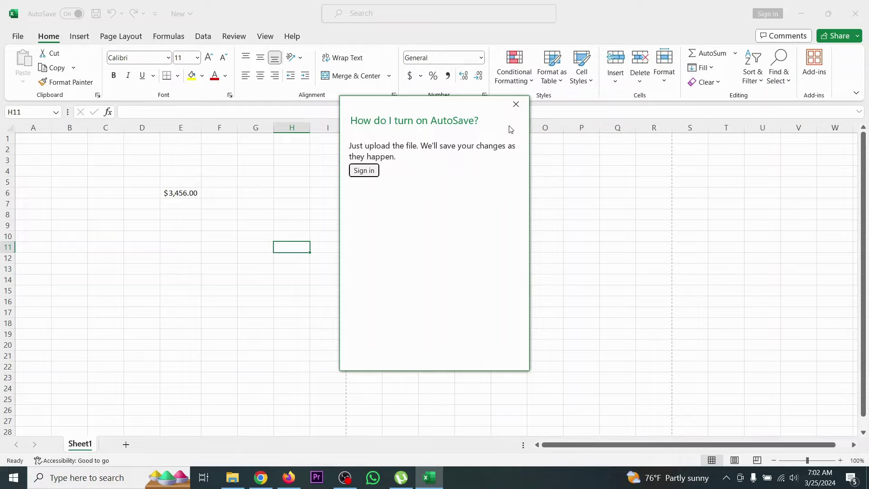
click(516, 105)
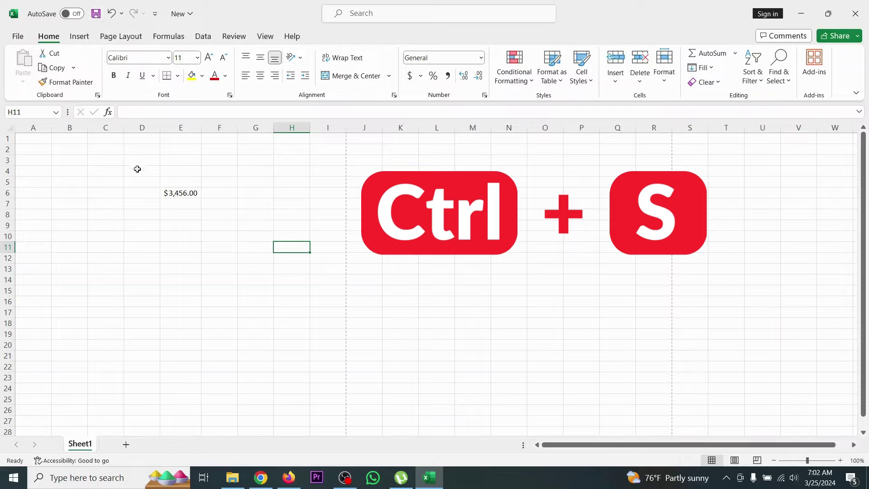
click(77, 14)
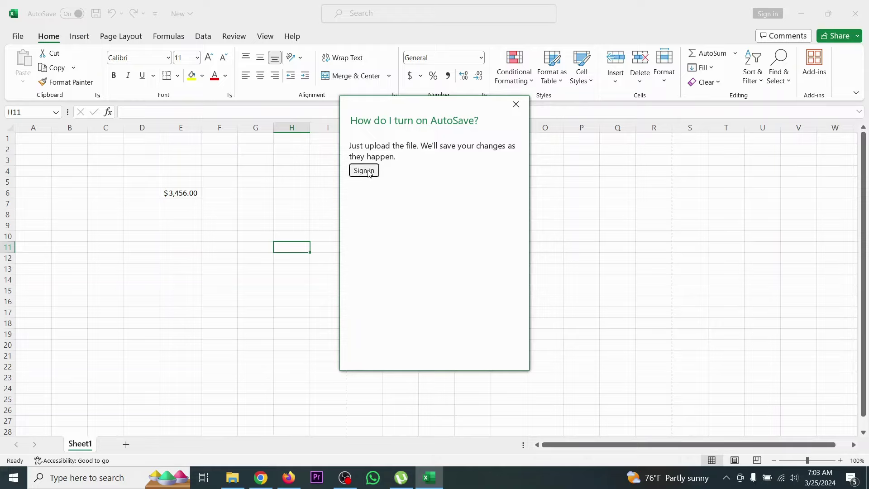
click(516, 104)
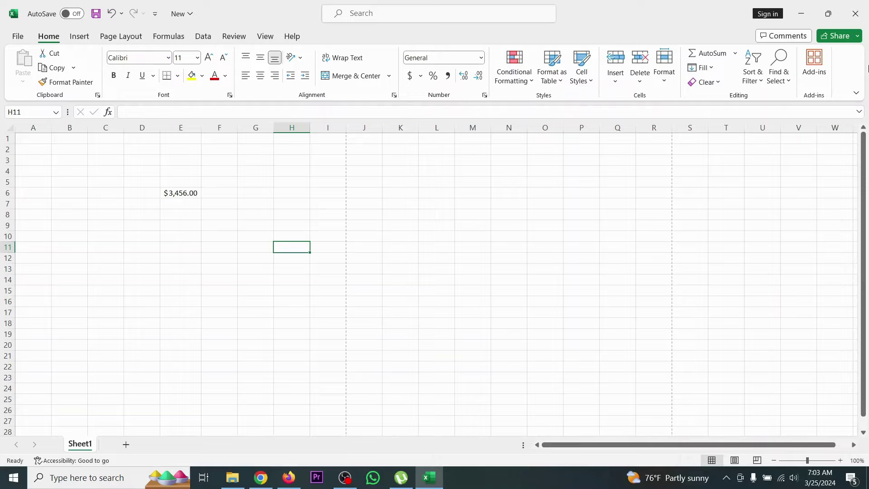
- Enter sfgh in cell E7 and overwrite it with er
click(180, 204)
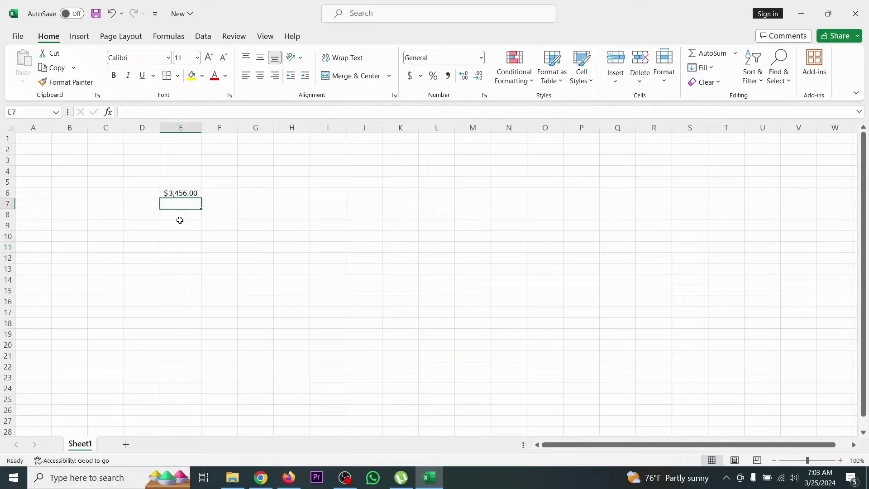
text(sfgh)
drag(184, 247, 184, 236)
click(200, 207)
text(er)
click(192, 223)
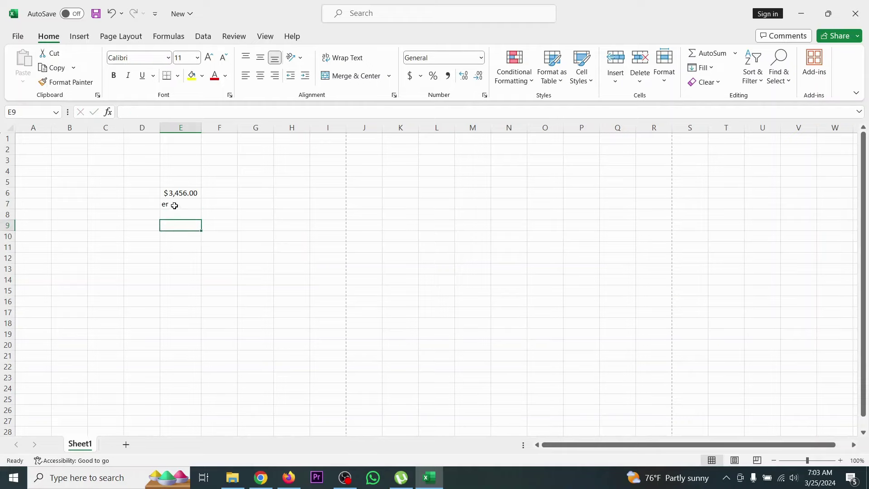
- Replace the text in cell E7 with Aaccount
click(176, 203)
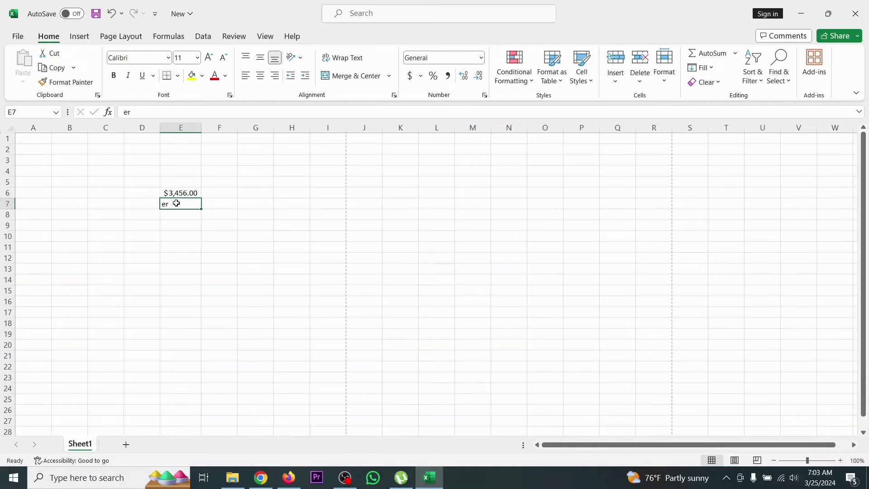
text(AA)
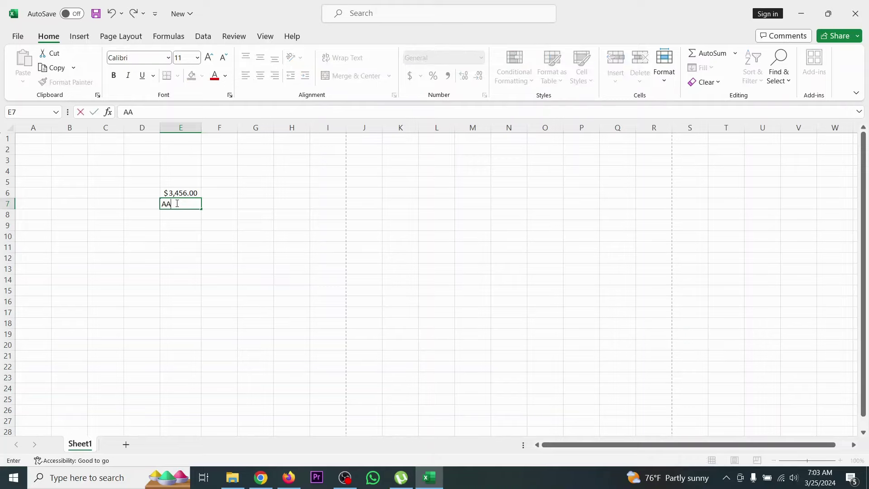
text(ccount)
click(126, 255)
click(184, 202)
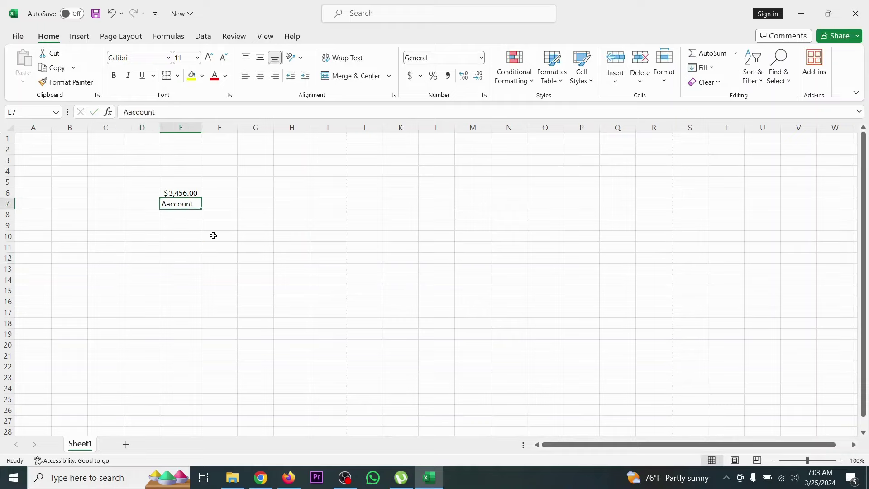
- Correct the text in cell E7 to Account by removing only the extra letter
double_click(171, 205)
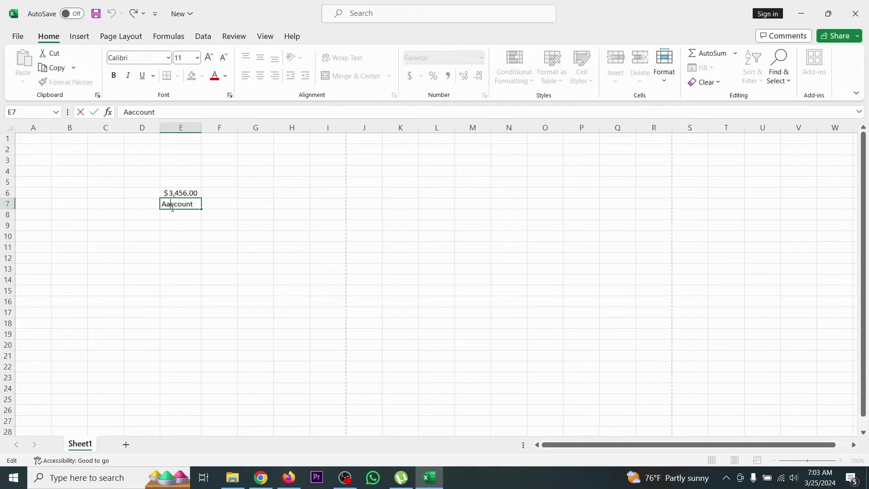
key(BackSpace)
key(Return)
- Replace the whole content of cell E7 with 567u
click(176, 207)
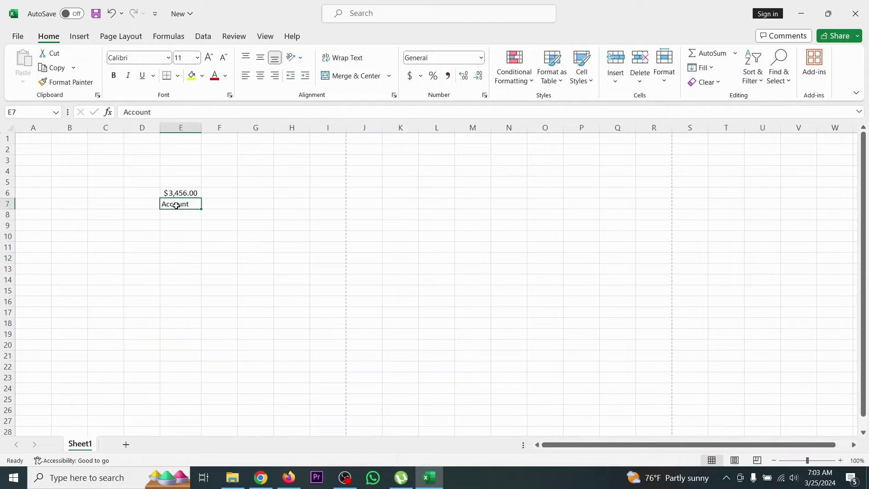
text(567u)
click(256, 227)
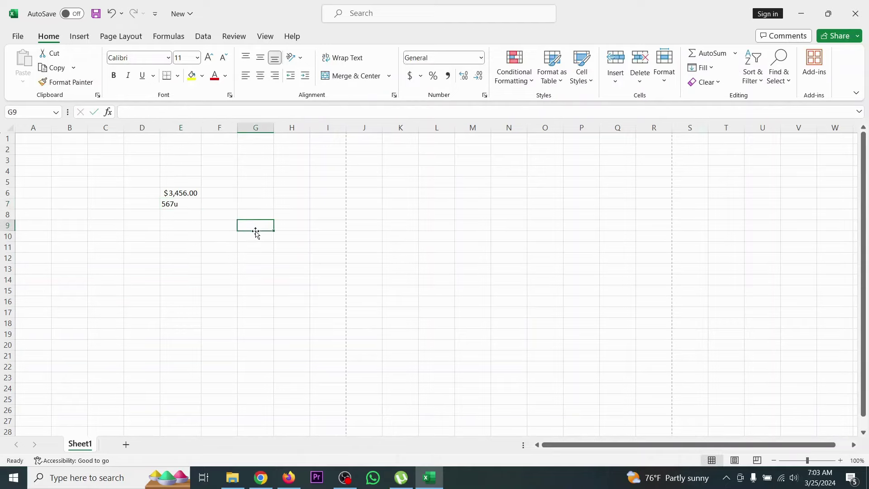
click(179, 207)
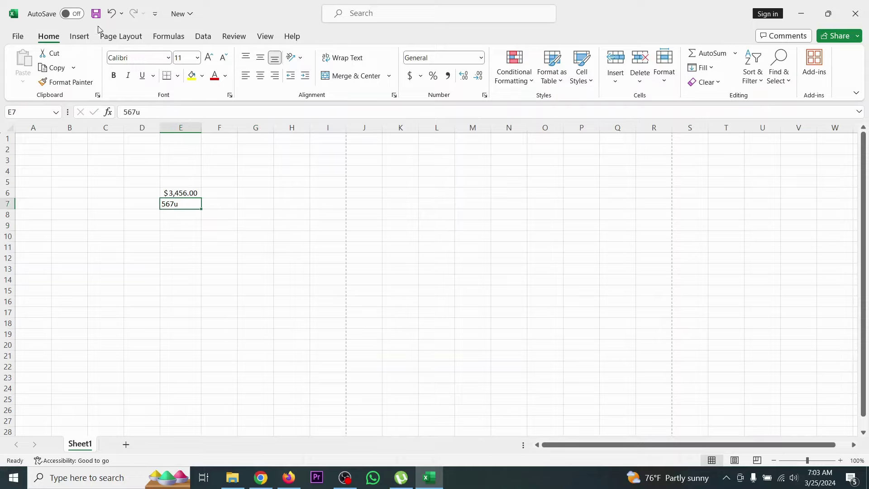
- Undo the last replacement in cell E7 and reselect that cell
click(110, 15)
click(200, 219)
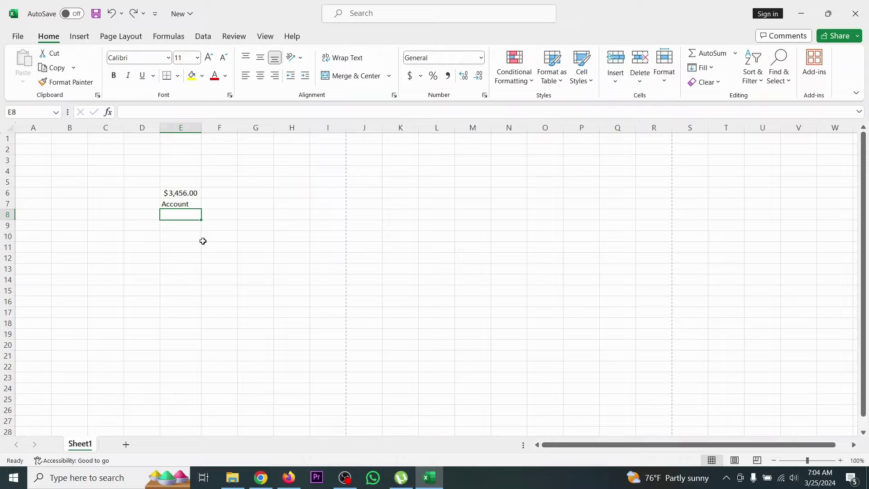
click(181, 203)
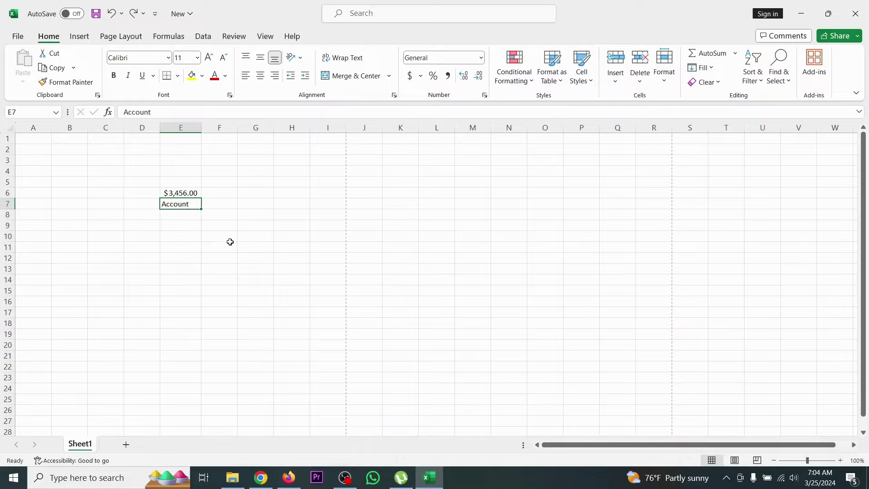
- Undo the edits of cell E7 back to er, and redo the one that entered Aaccount
key(ctrl+z)
text(er)
click(218, 217)
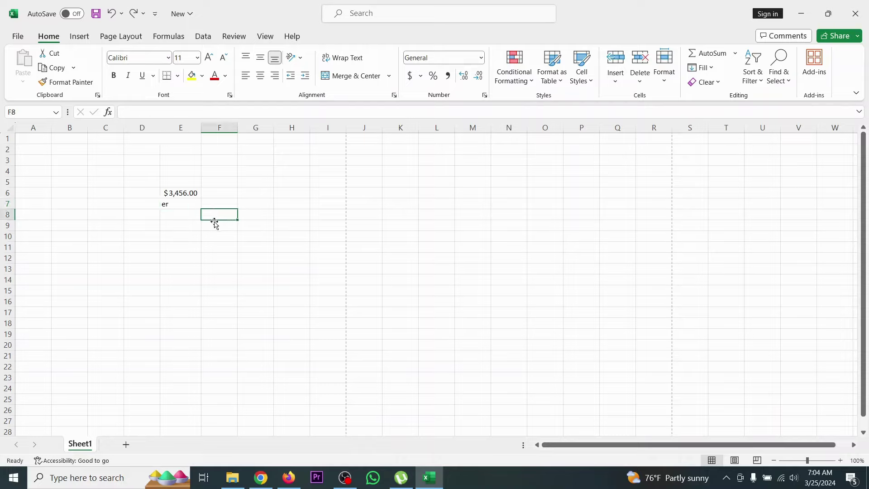
click(133, 13)
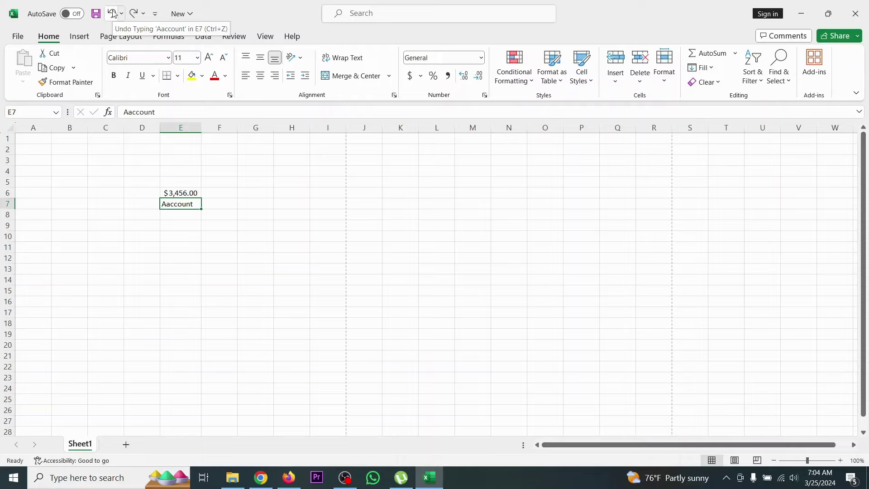
- View the Quick Access Toolbar customization options and the workbook's file name and location details
click(156, 16)
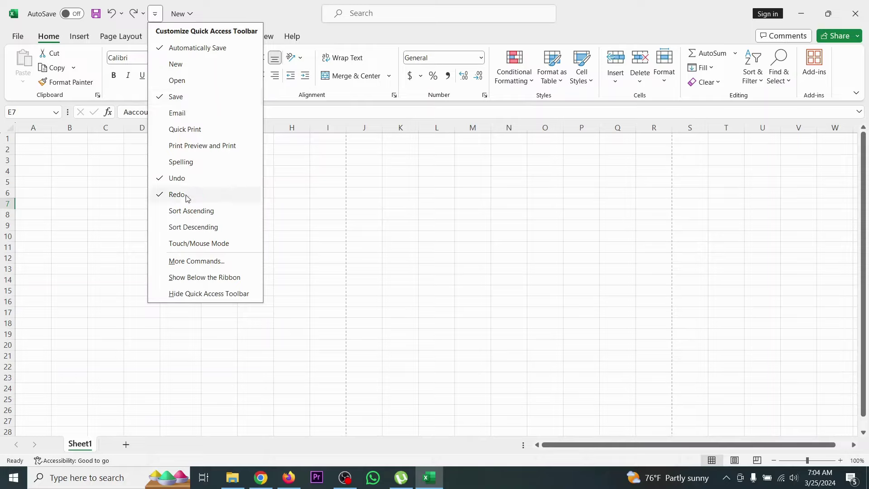
click(192, 14)
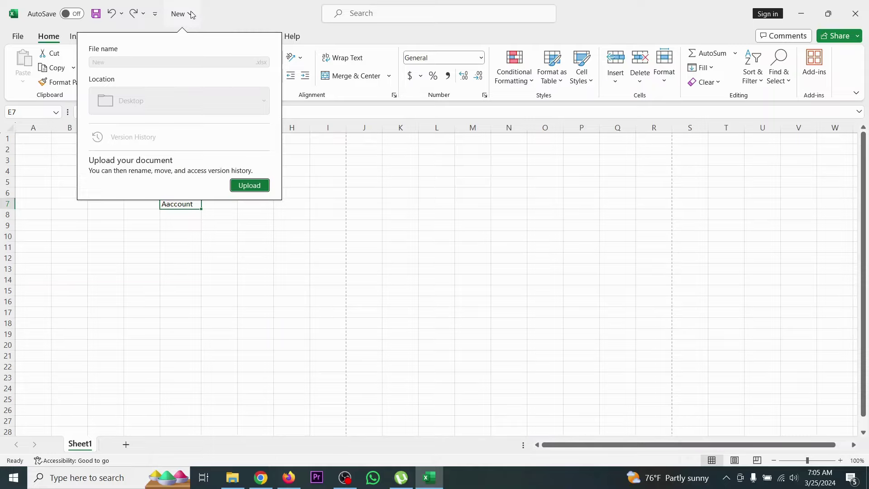
click(192, 14)
click(192, 14)
click(192, 14)
click(192, 15)
click(217, 13)
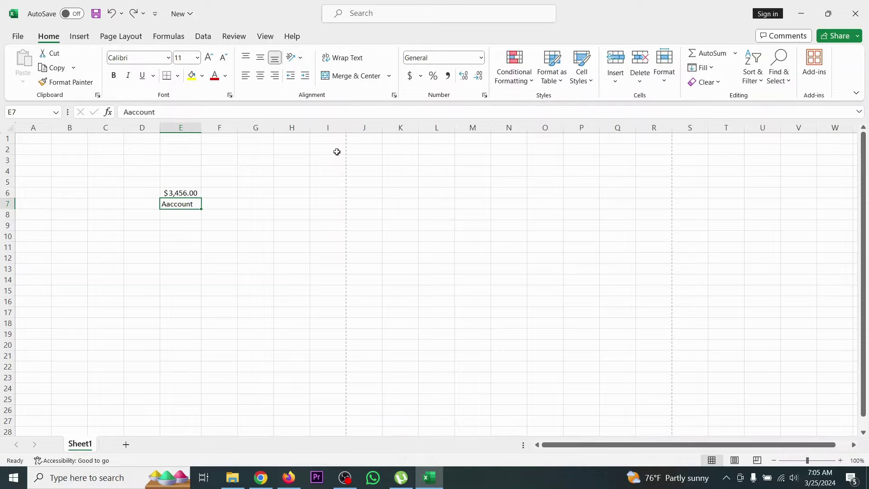
scroll(297, 235, down, 5)
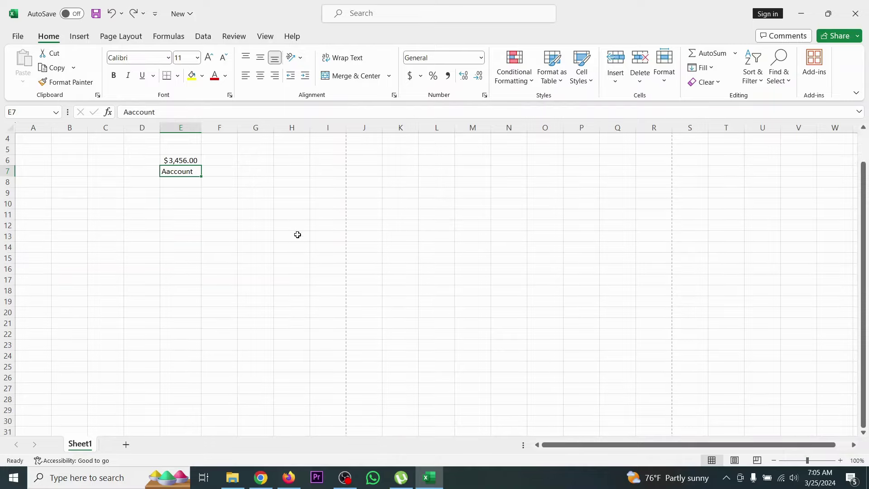
scroll(292, 251, up, 5)
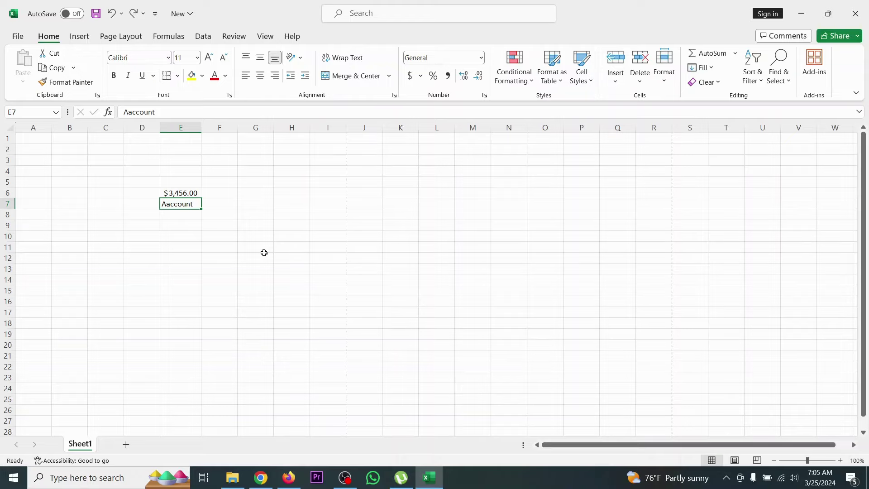
scroll(178, 257, down, 3)
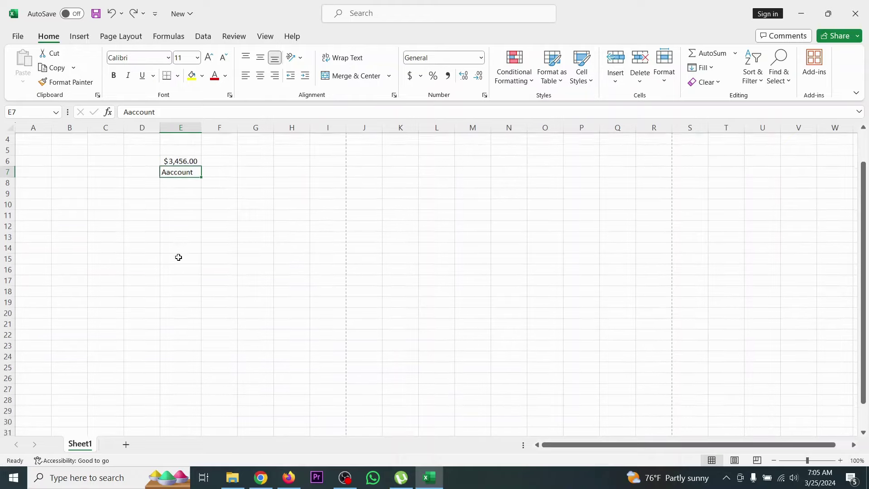
scroll(178, 257, up, 3)
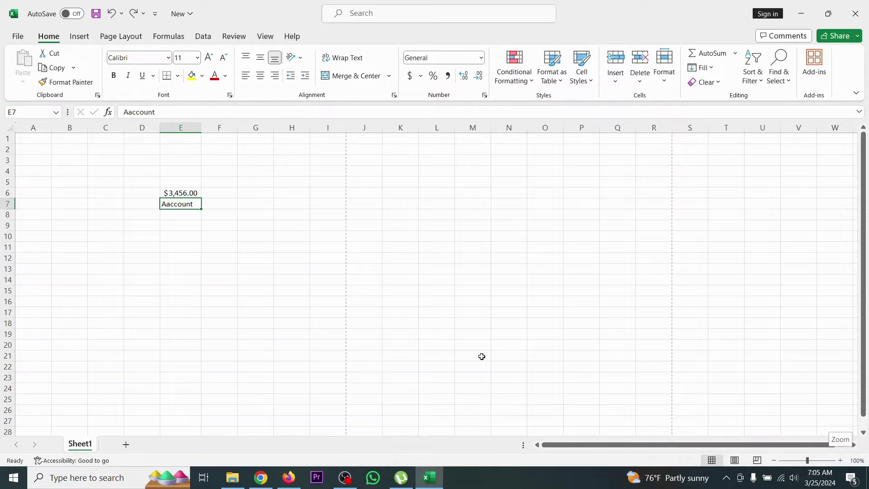
- Enter rthyj in cell C7 and 3457 in cell C6
click(96, 203)
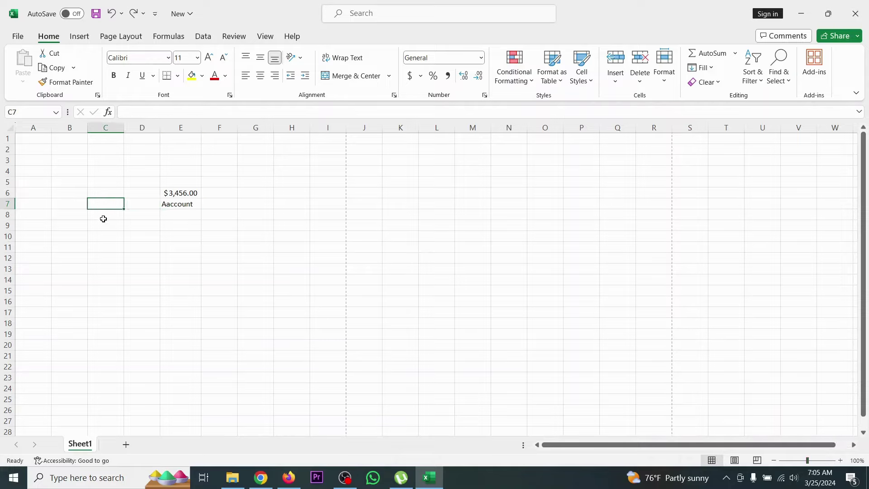
text(rthyj)
click(121, 193)
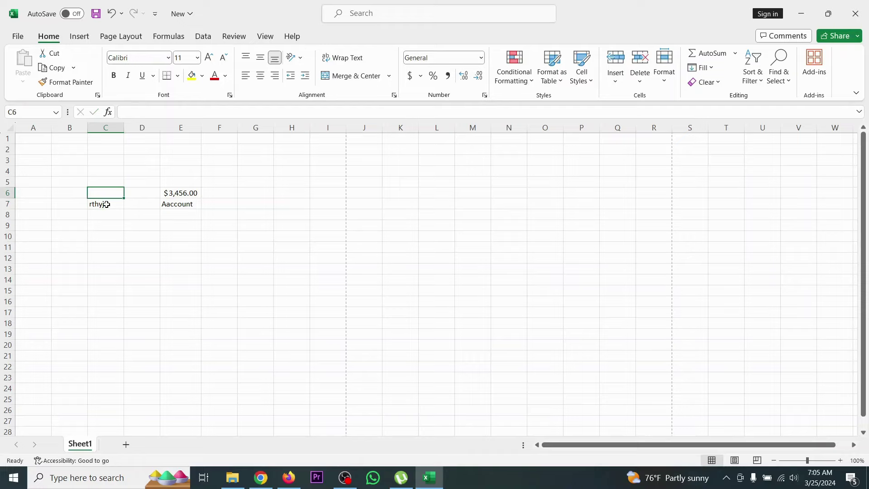
text(3457)
click(224, 225)
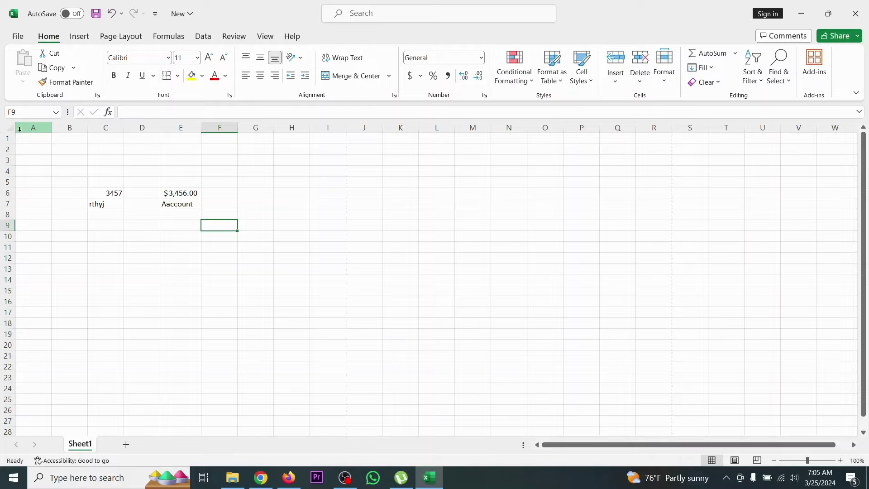
- Select cells A3:I11 and whole columns A to I, and view the available fonts and font sizes
drag(49, 160, 321, 243)
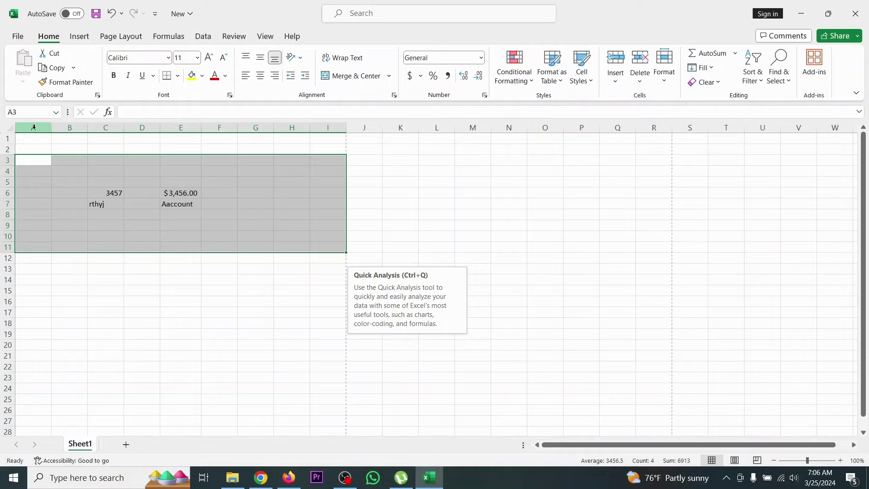
drag(34, 127, 320, 141)
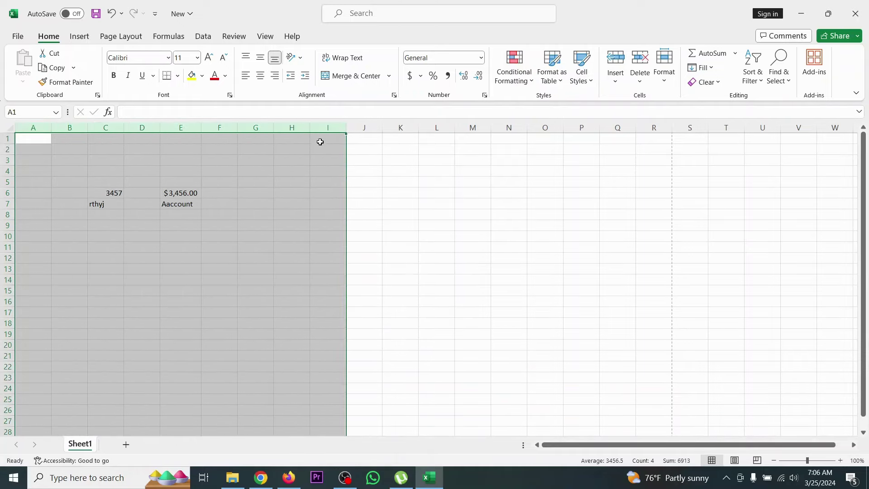
click(168, 57)
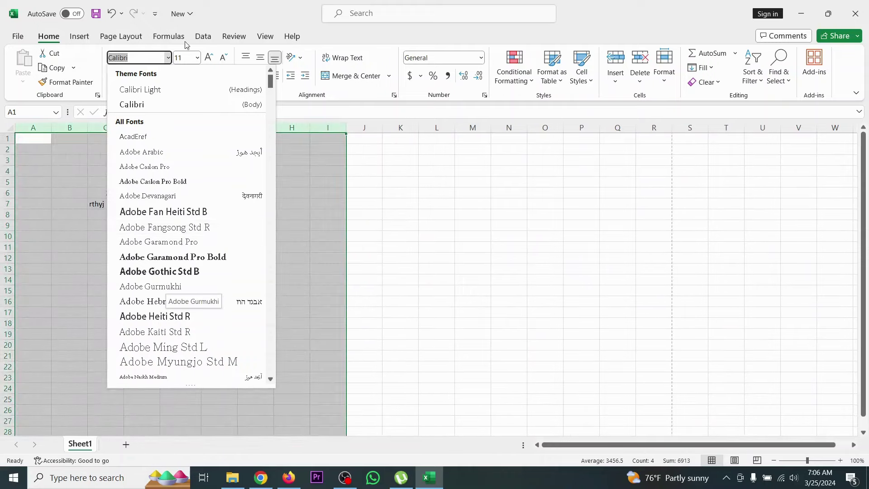
click(198, 58)
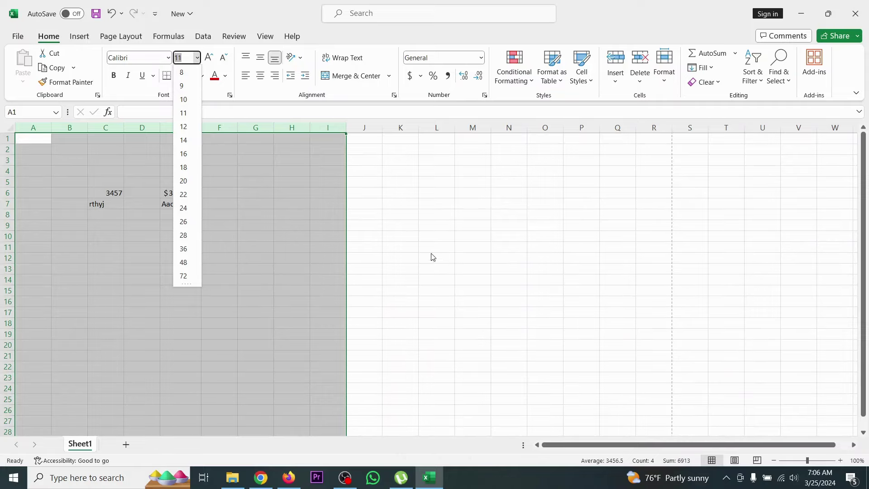
click(400, 248)
click(175, 185)
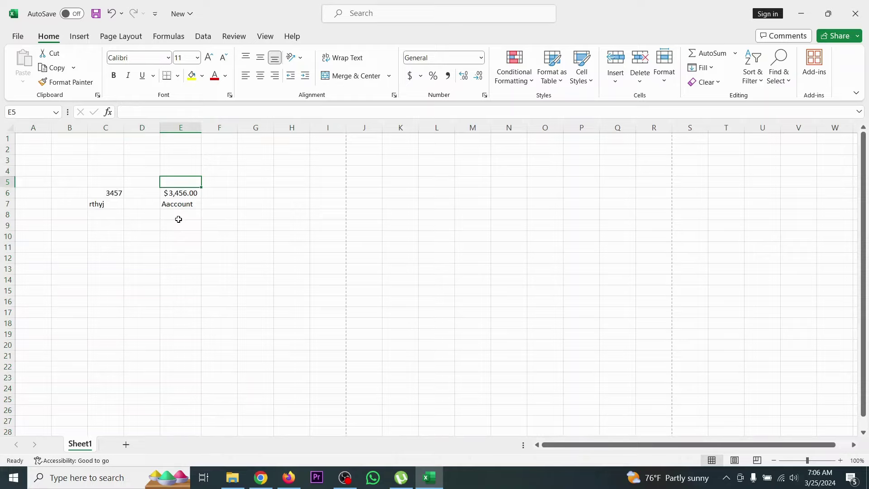
click(176, 207)
click(180, 217)
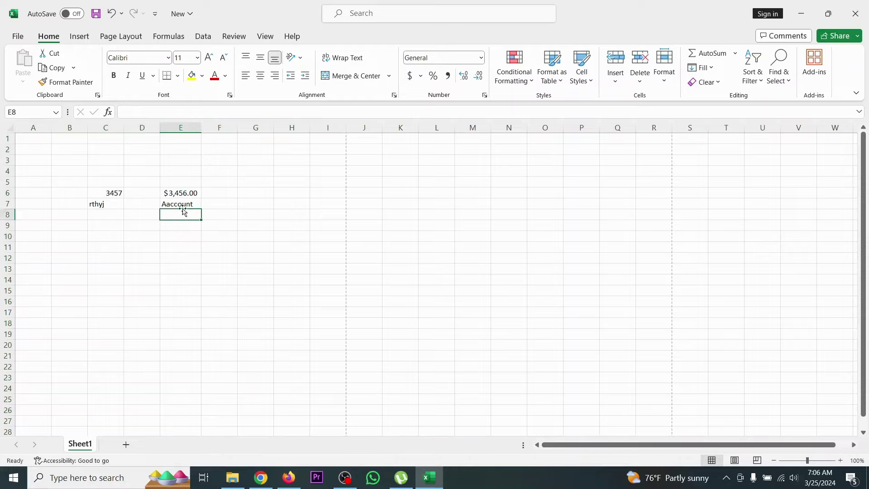
- Zoom the worksheet in to 170%
click(842, 460)
click(842, 461)
click(842, 460)
click(841, 460)
click(842, 461)
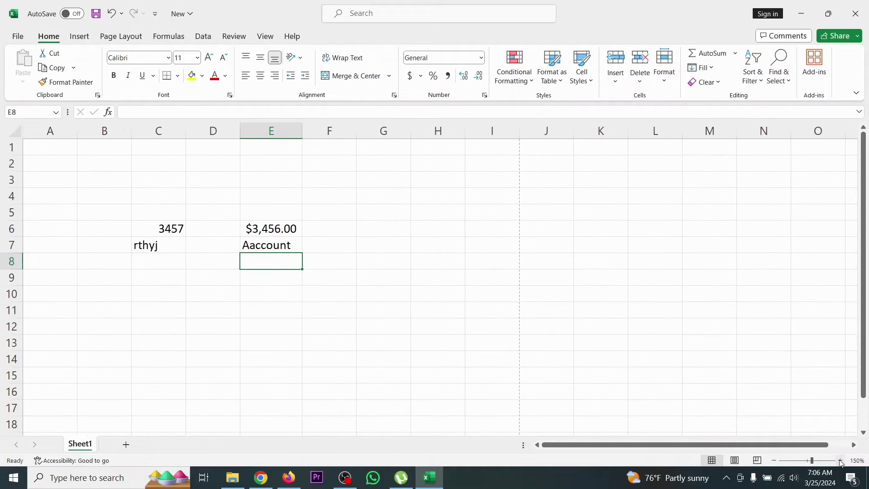
click(840, 461)
click(840, 460)
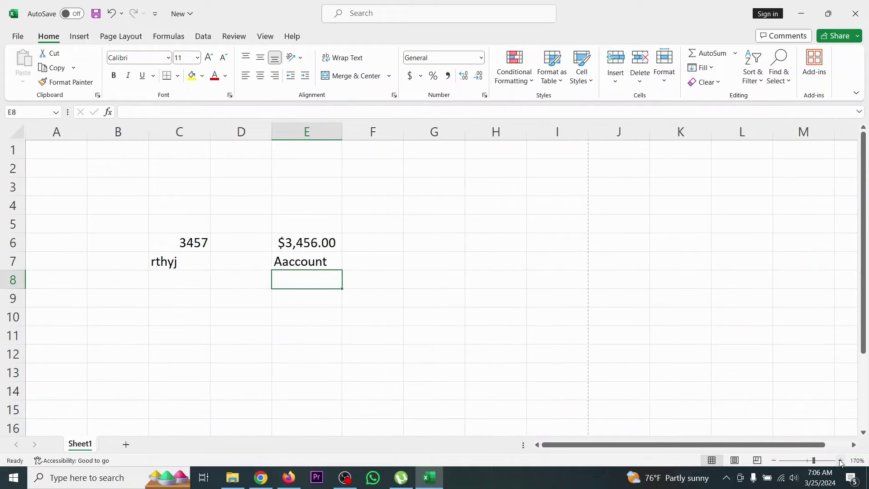
- Zoom the worksheet back out to 100%
click(775, 460)
click(774, 461)
click(775, 460)
click(774, 460)
click(775, 460)
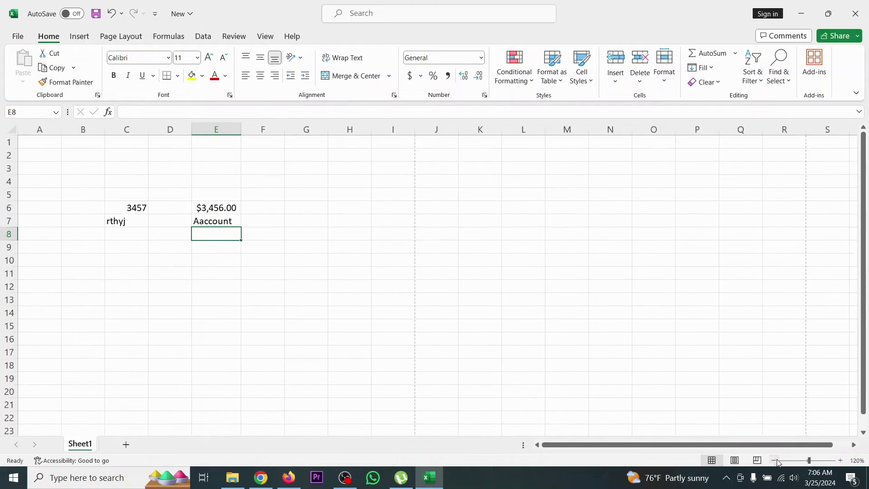
click(774, 460)
click(775, 460)
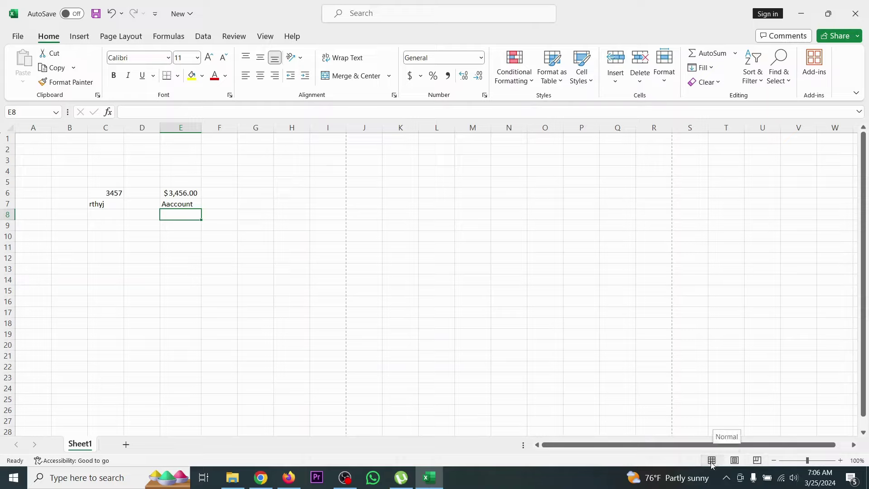
- Switch the sheet to Page Layout view and examine the header and footer areas of its pages
click(735, 461)
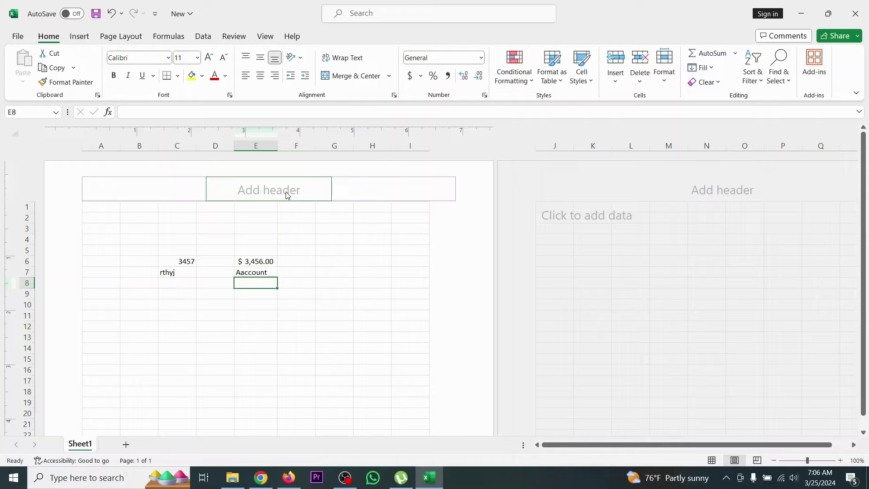
scroll(380, 252, down, 6)
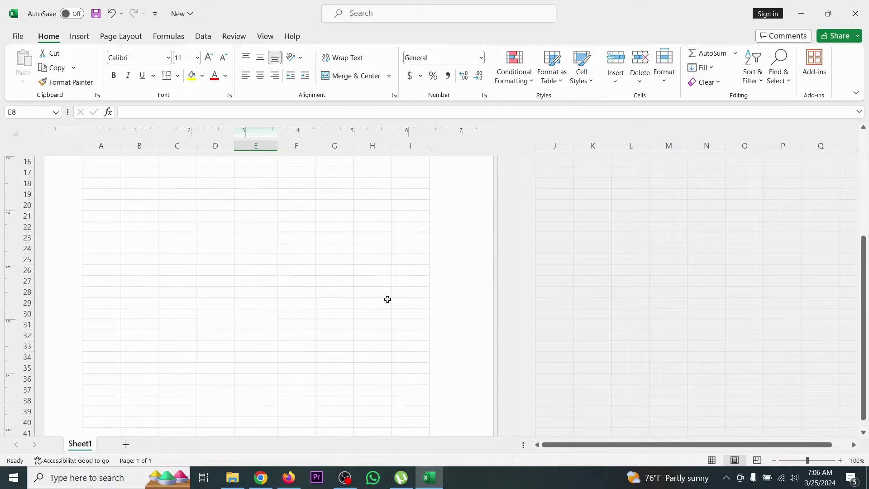
scroll(387, 299, down, 7)
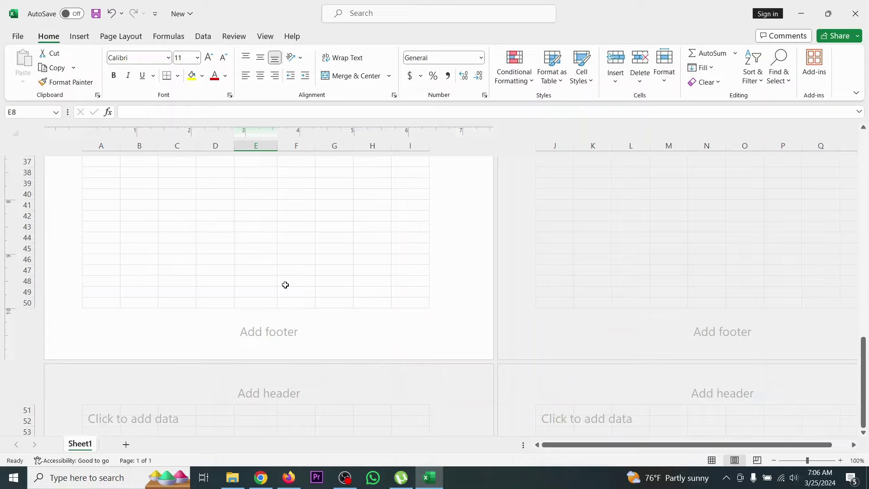
scroll(279, 265, up, 12)
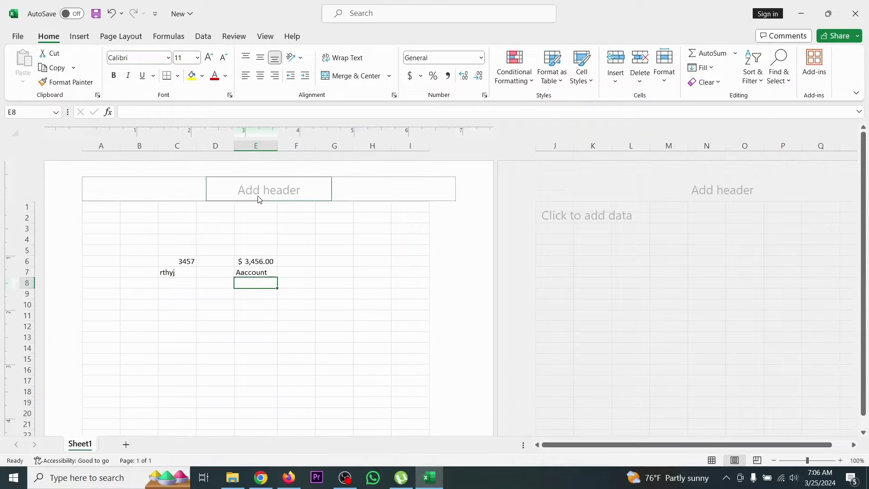
scroll(294, 195, down, 9)
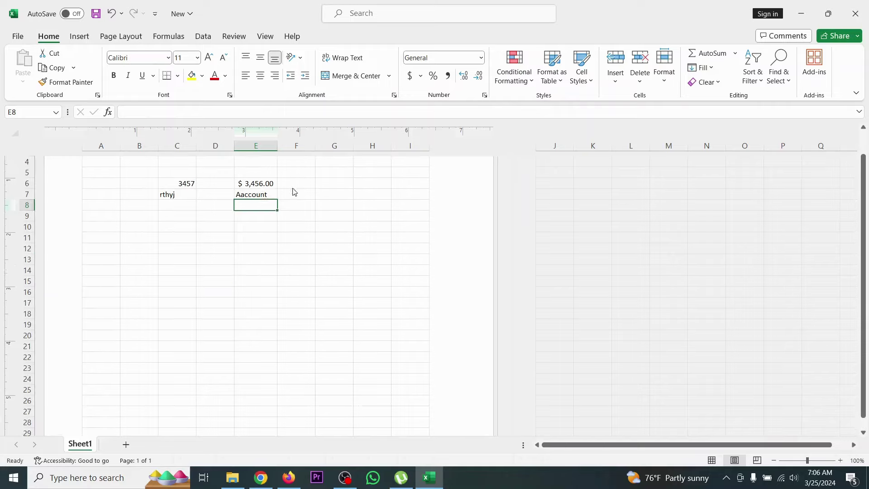
scroll(314, 324, down, 4)
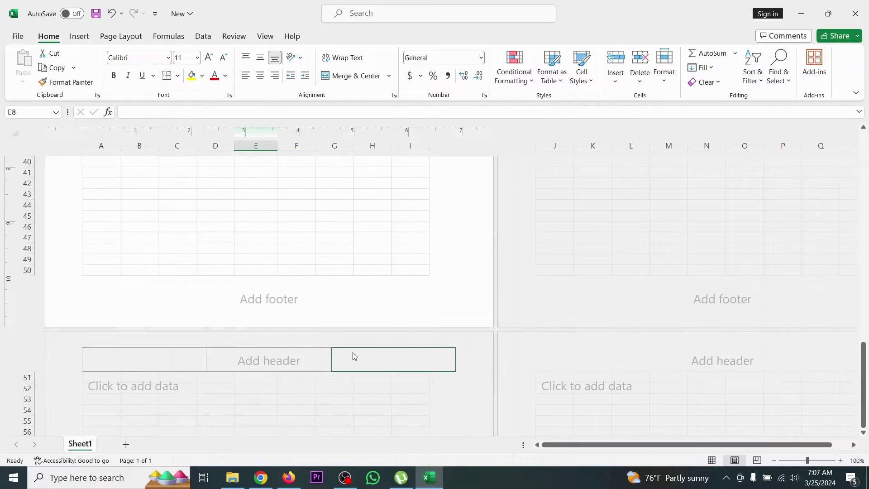
scroll(352, 354, up, 6)
scroll(353, 351, up, 7)
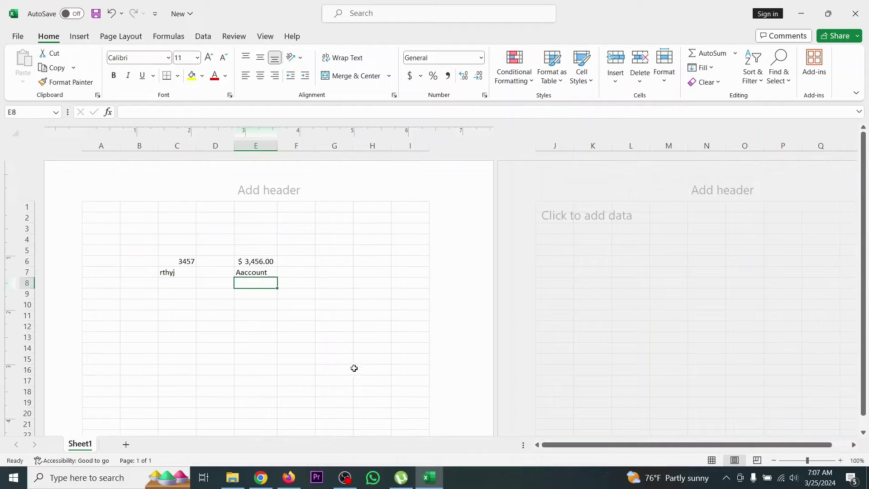
- Show the sheet in Page Break Preview at 140% zoom and extend page 1's lower boundary to row 22
click(757, 461)
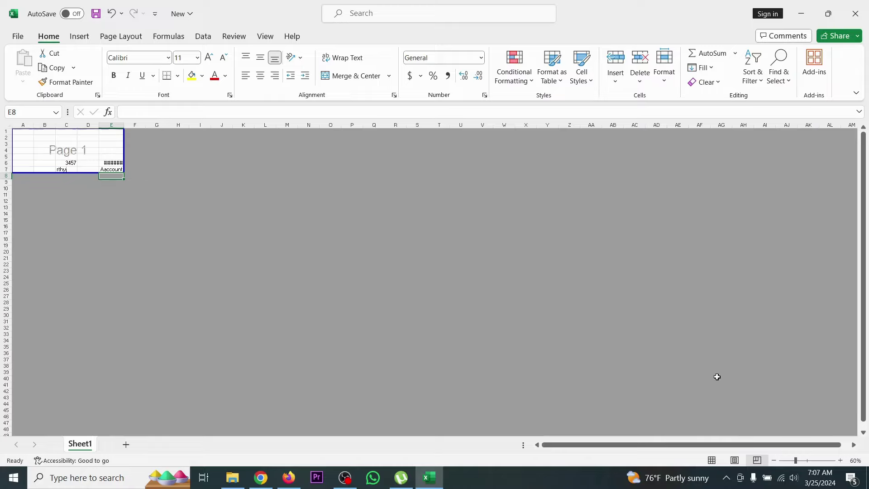
click(840, 460)
click(840, 461)
click(840, 460)
click(840, 460)
click(840, 460)
click(840, 461)
click(840, 460)
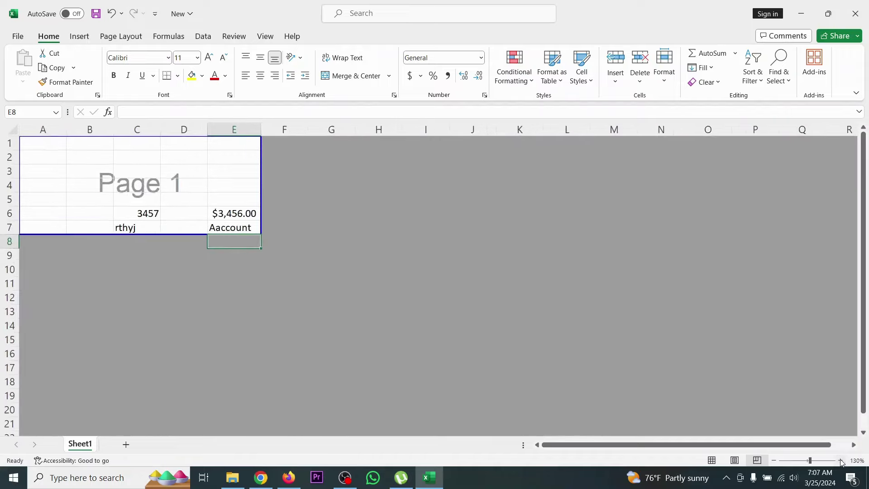
click(840, 460)
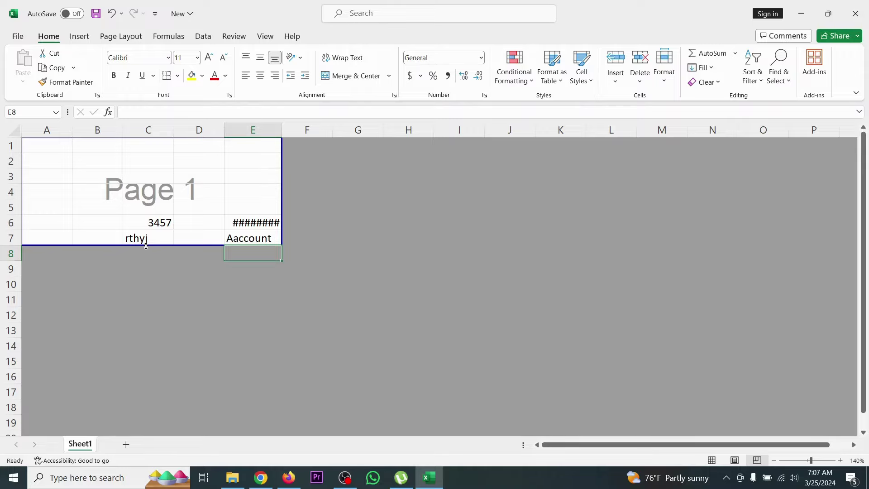
drag(146, 247, 171, 416)
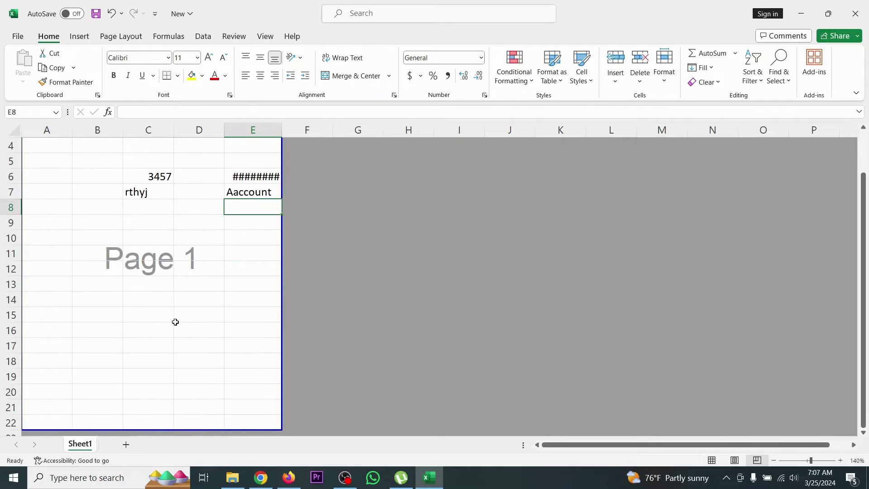
- Extend page 1's right boundary to column I in Page Break Preview and check the page's extent
scroll(236, 248, up, 1)
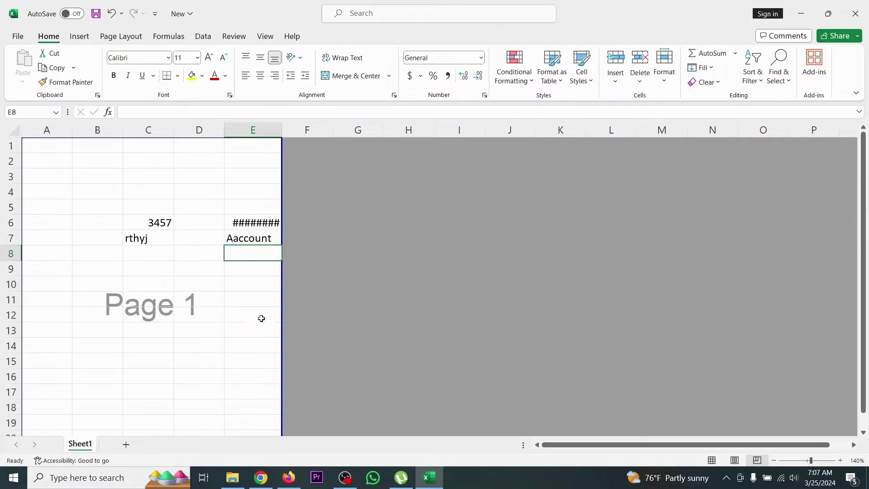
drag(285, 322, 494, 339)
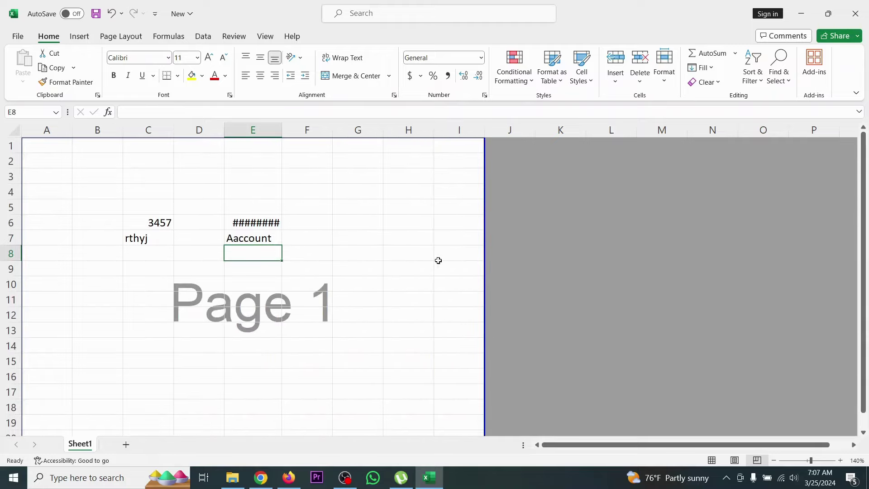
scroll(326, 261, down, 4)
scroll(319, 280, up, 4)
scroll(644, 345, down, 2)
scroll(345, 252, down, 2)
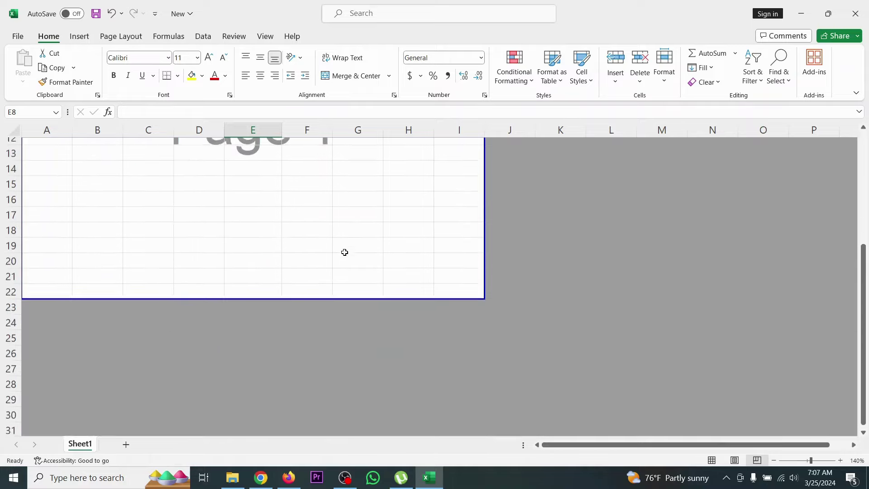
scroll(182, 314, up, 4)
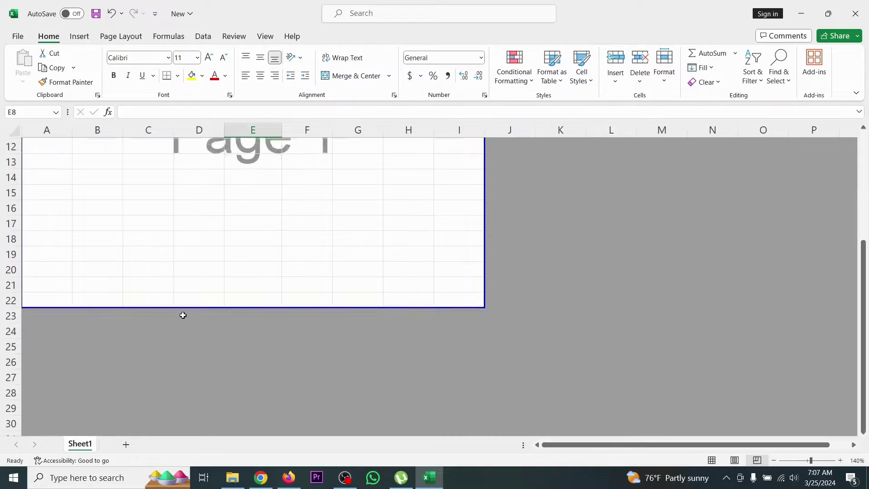
- Extend page 1's lower boundary to row 32
scroll(186, 310, down, 5)
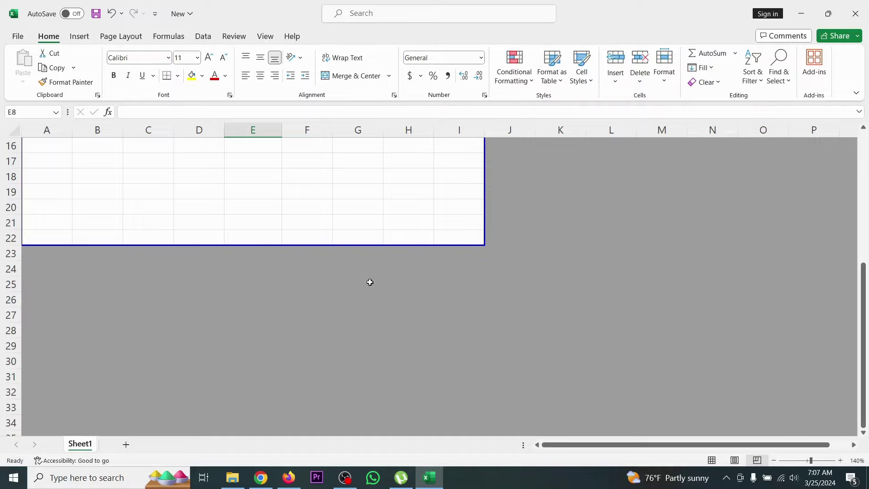
drag(257, 245, 248, 398)
scroll(416, 246, up, 5)
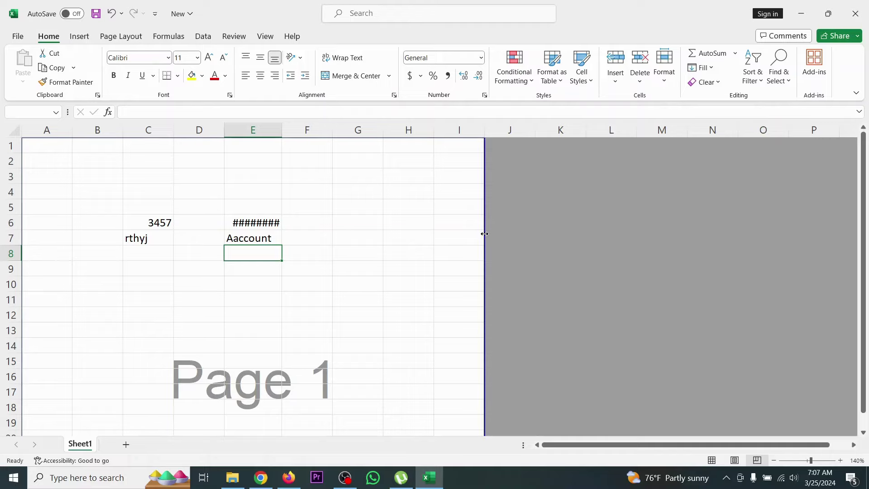
- Try extending the print area to column J, then bring its right boundary back to column I
drag(483, 235, 545, 252)
scroll(507, 270, down, 3)
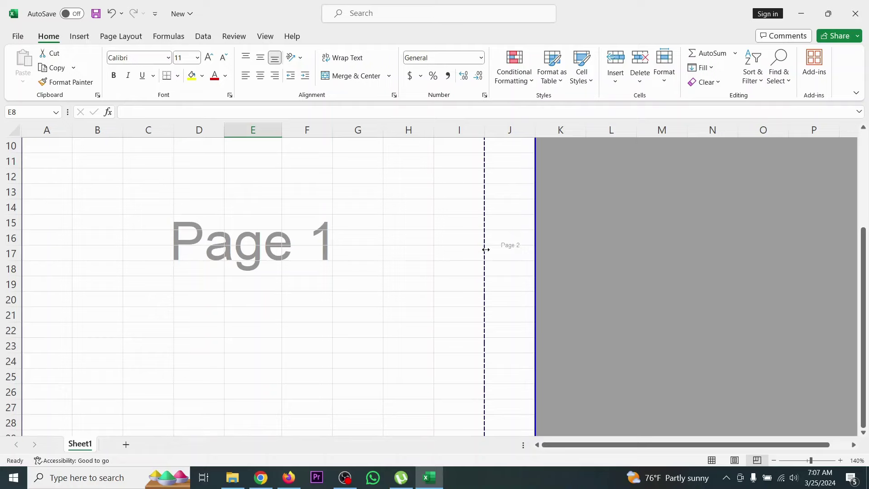
scroll(485, 249, up, 3)
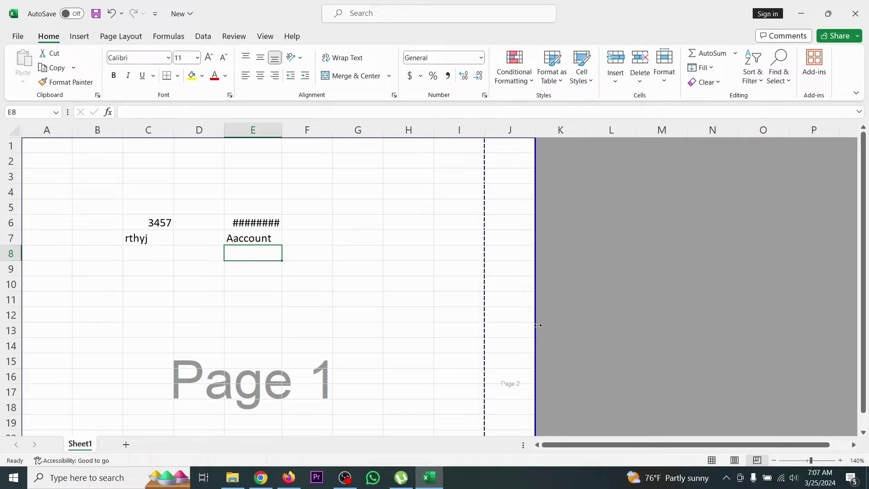
drag(534, 325, 484, 321)
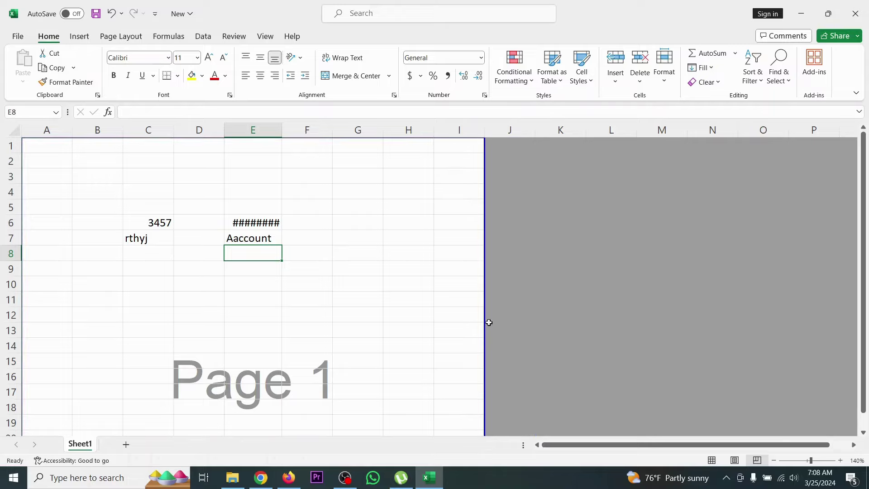
- Return the sheet to Normal view, examine the page boundary lines and select cell C19
scroll(336, 272, down, 10)
scroll(337, 280, up, 10)
click(712, 460)
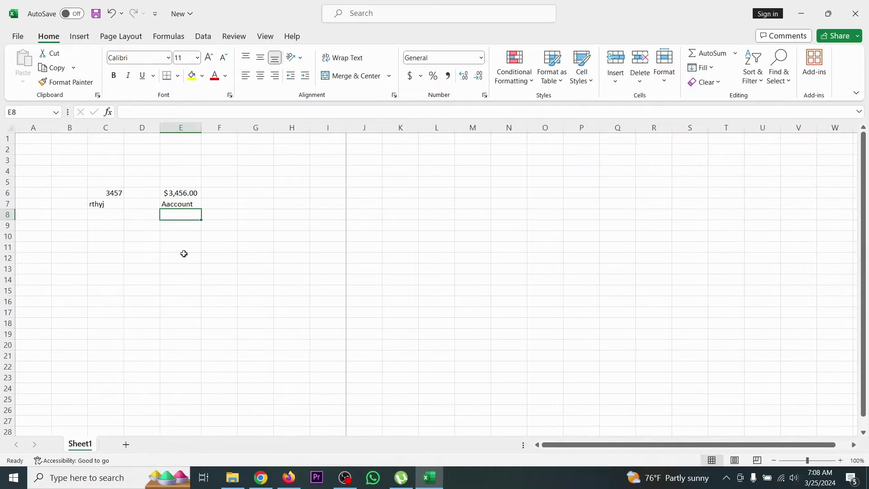
scroll(319, 246, down, 5)
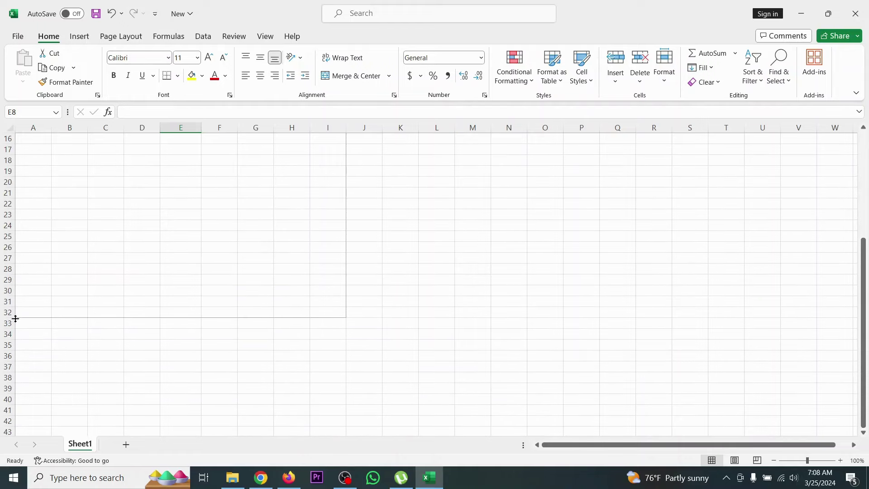
scroll(289, 247, up, 5)
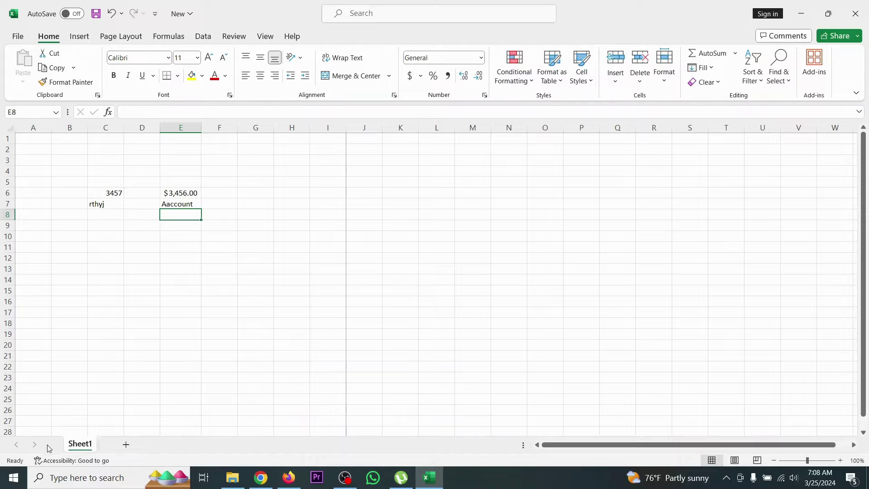
click(123, 338)
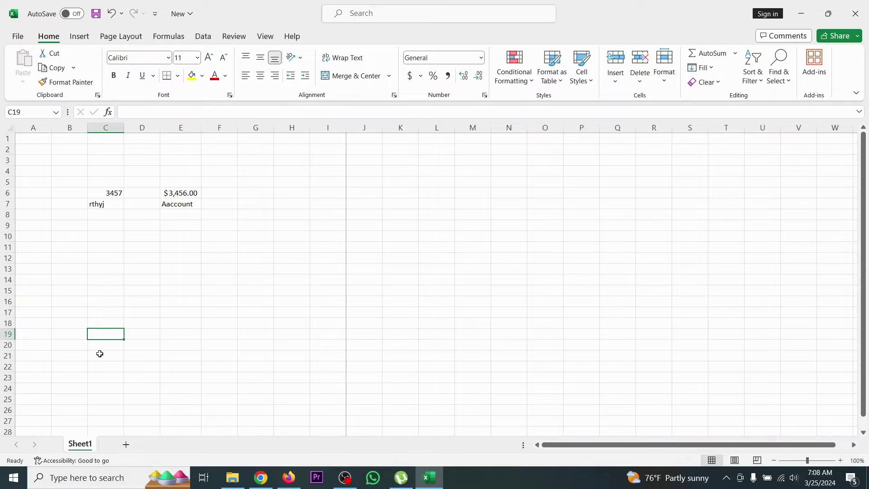
- Add two new worksheets to the workbook, look through them and return to Sheet1
click(126, 445)
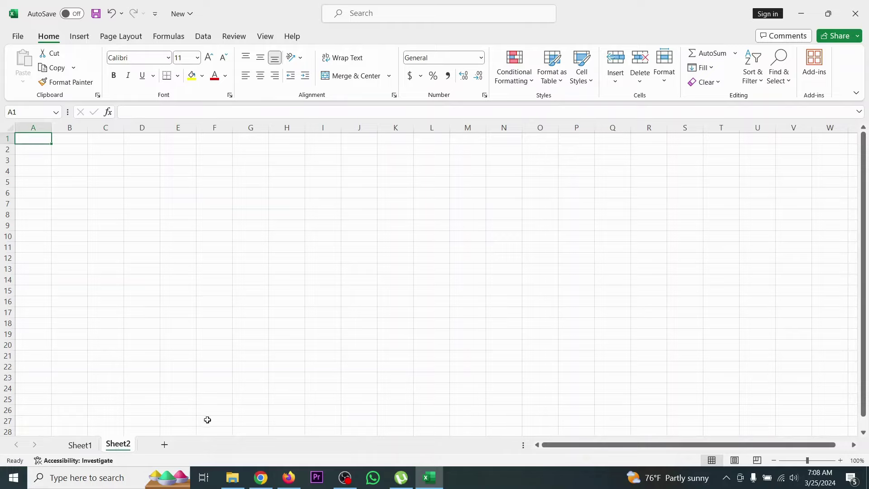
click(163, 445)
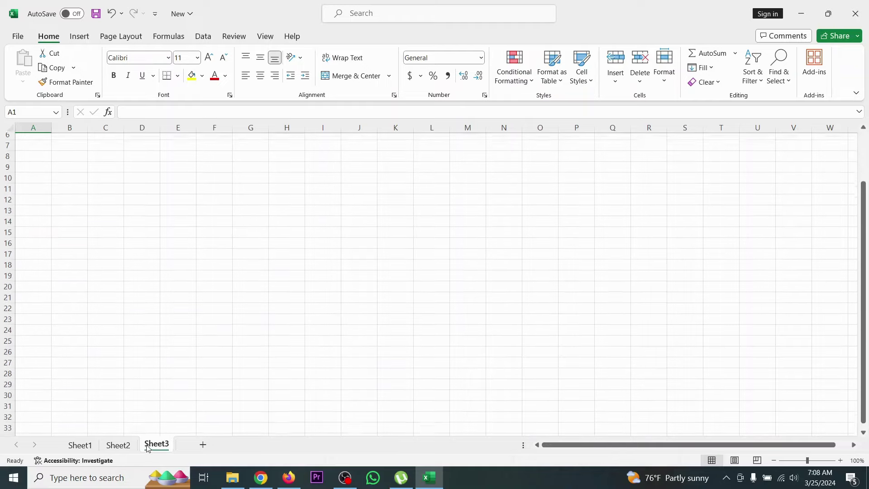
scroll(131, 446, down, 6)
click(118, 445)
click(95, 444)
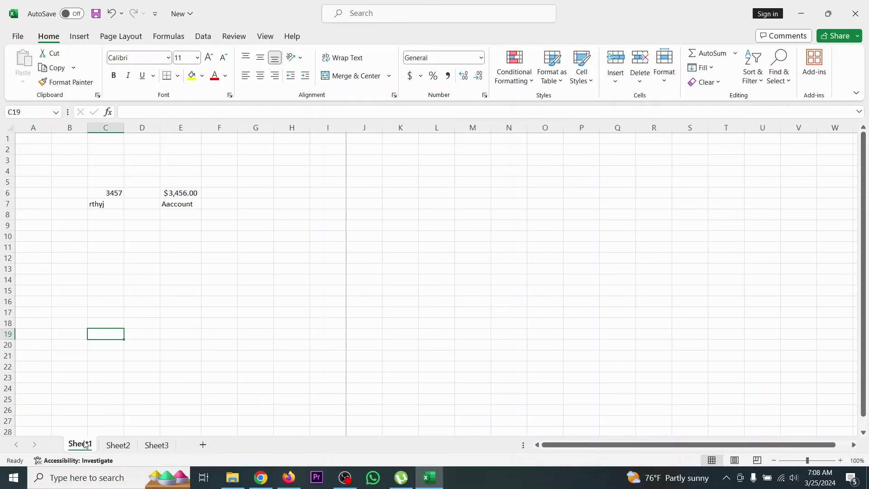
- Minimize the workbook, open the Contingent bldg workbook from the desktop and enable editing in it
click(802, 12)
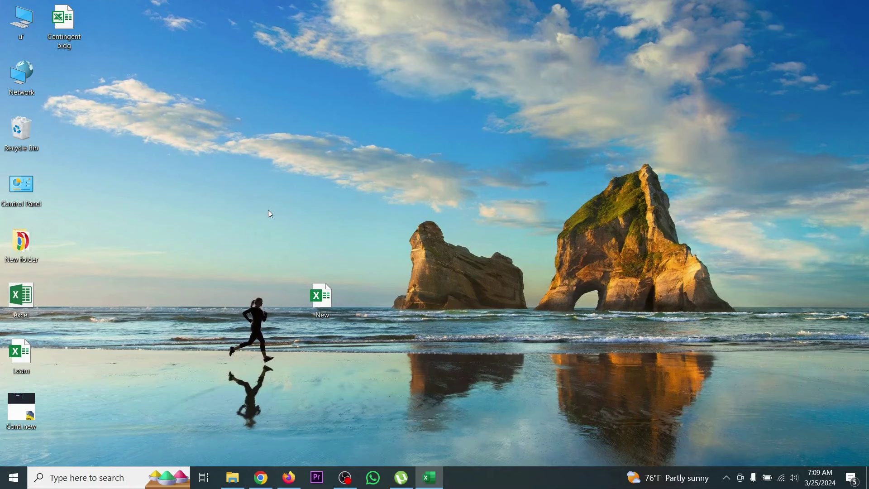
double_click(69, 36)
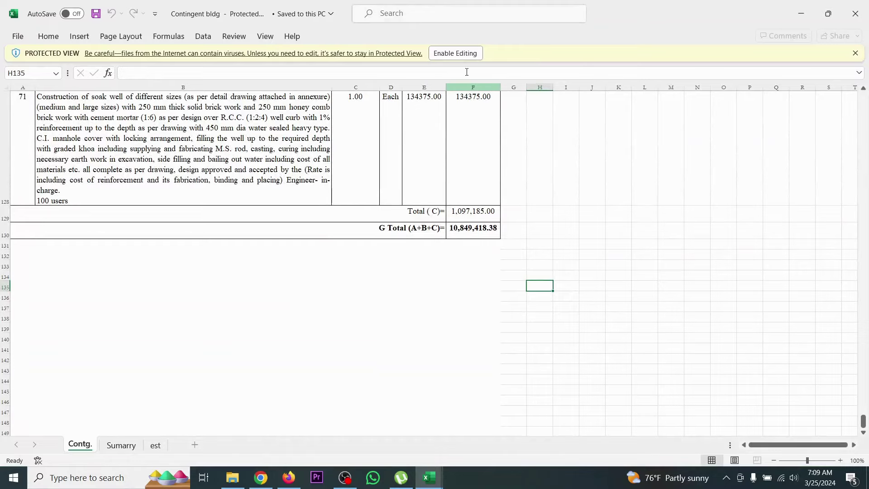
click(465, 54)
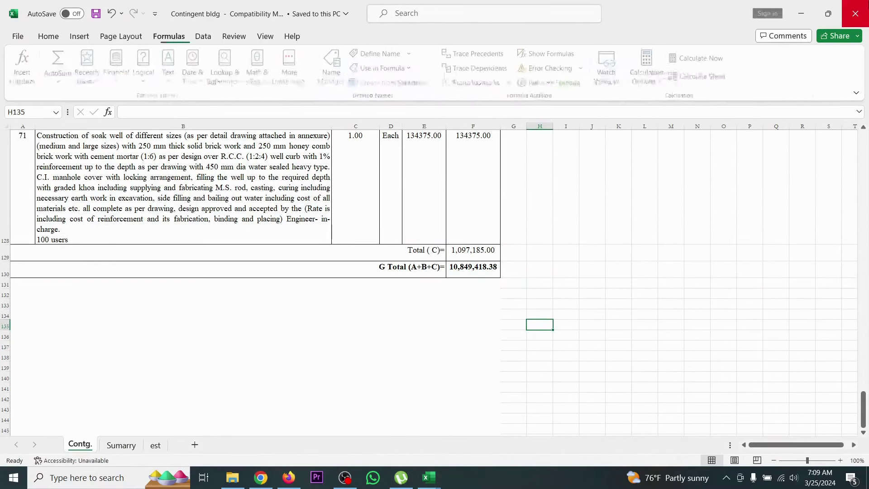
- Look through the Contg., Sumarry and est sheets, then close the workbook and return to the New workbook, selecting cell J13
click(613, 214)
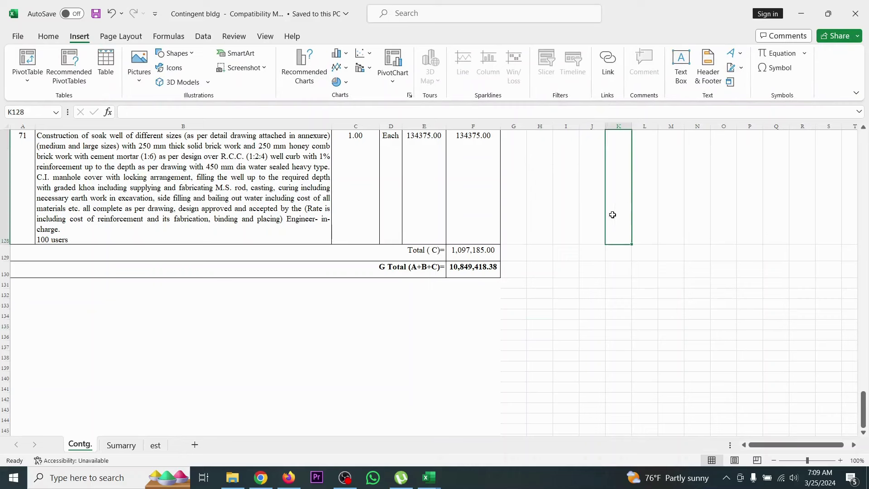
scroll(569, 228, up, 6)
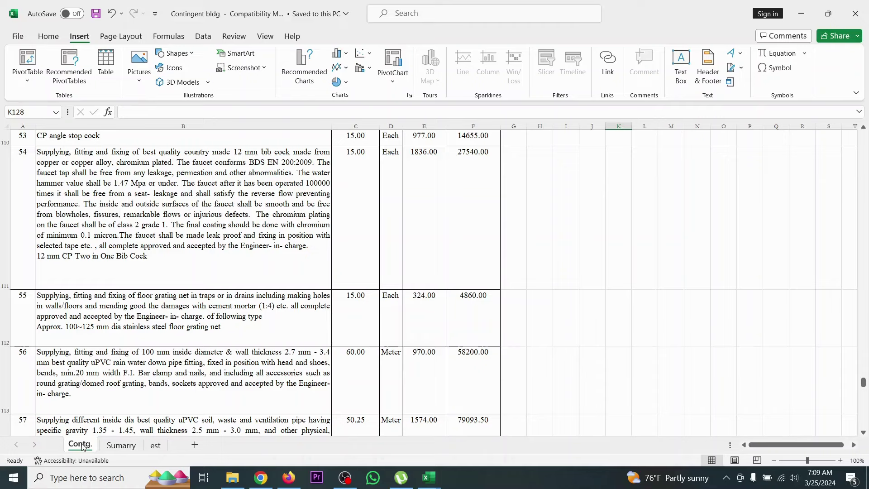
click(121, 445)
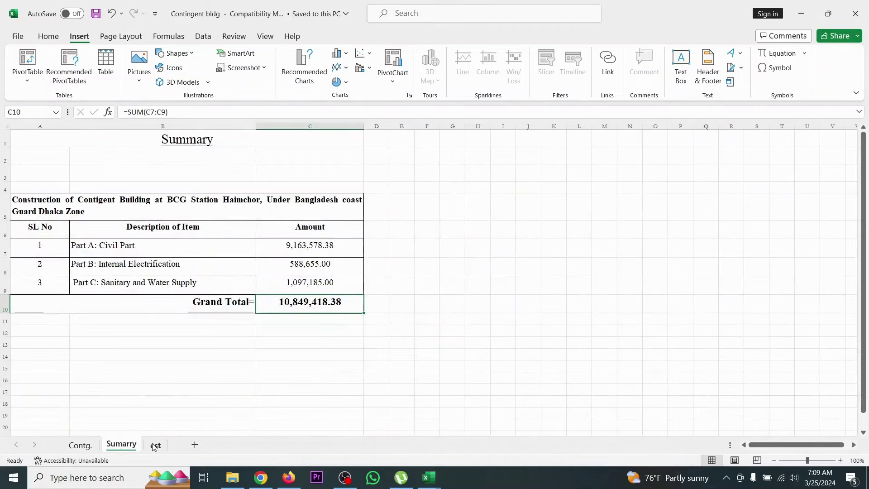
click(154, 446)
click(122, 445)
click(87, 444)
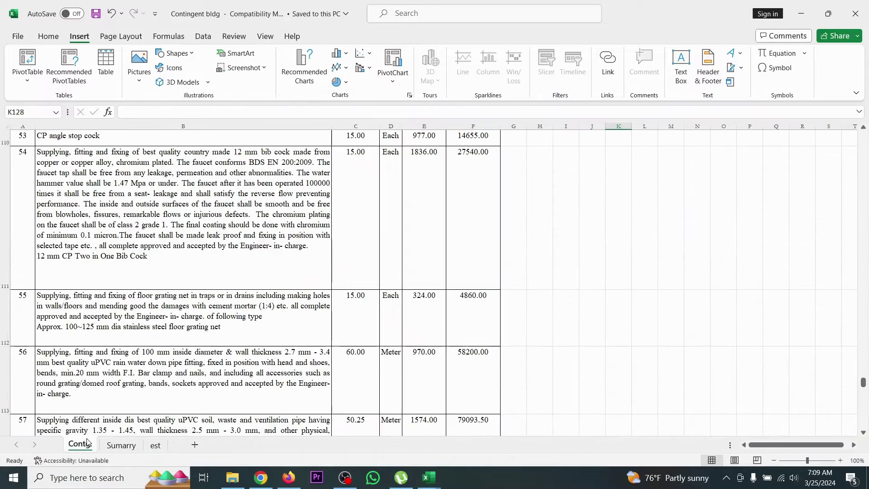
scroll(141, 392, up, 15)
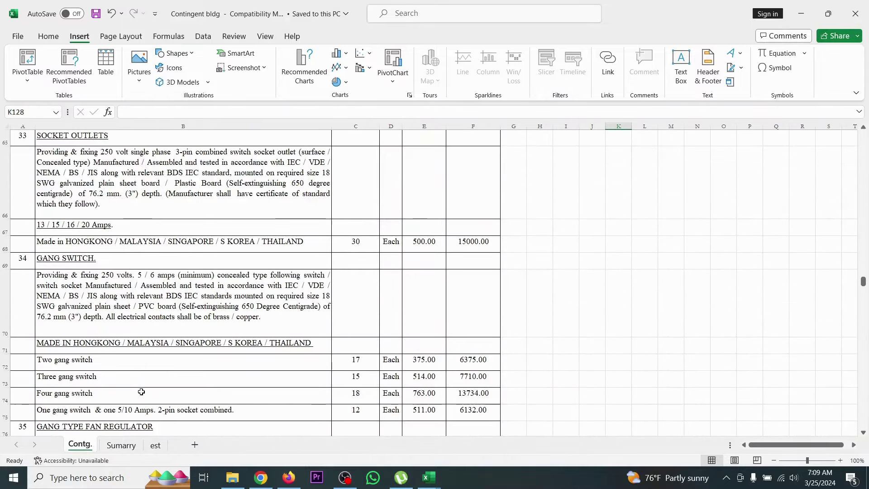
scroll(141, 391, up, 5)
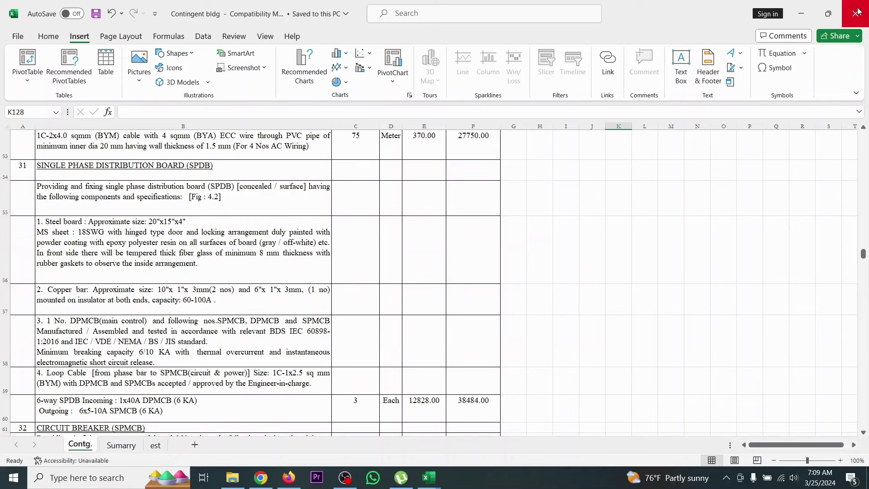
click(857, 11)
click(368, 271)
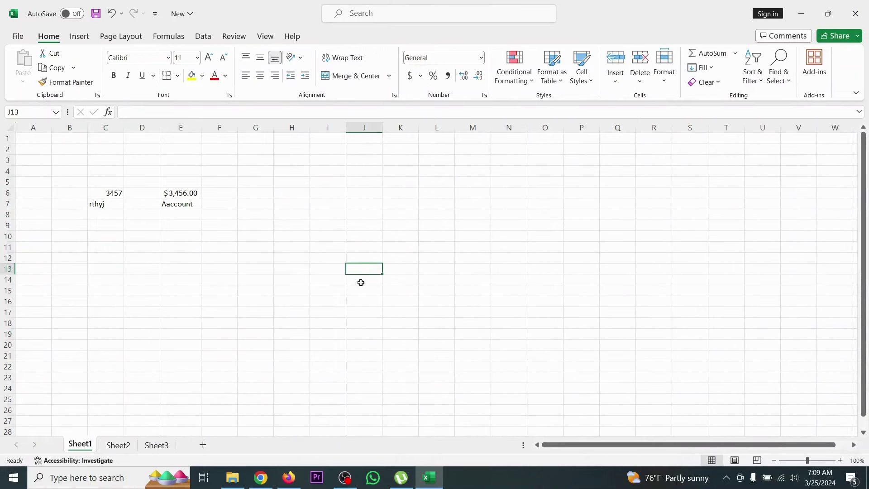